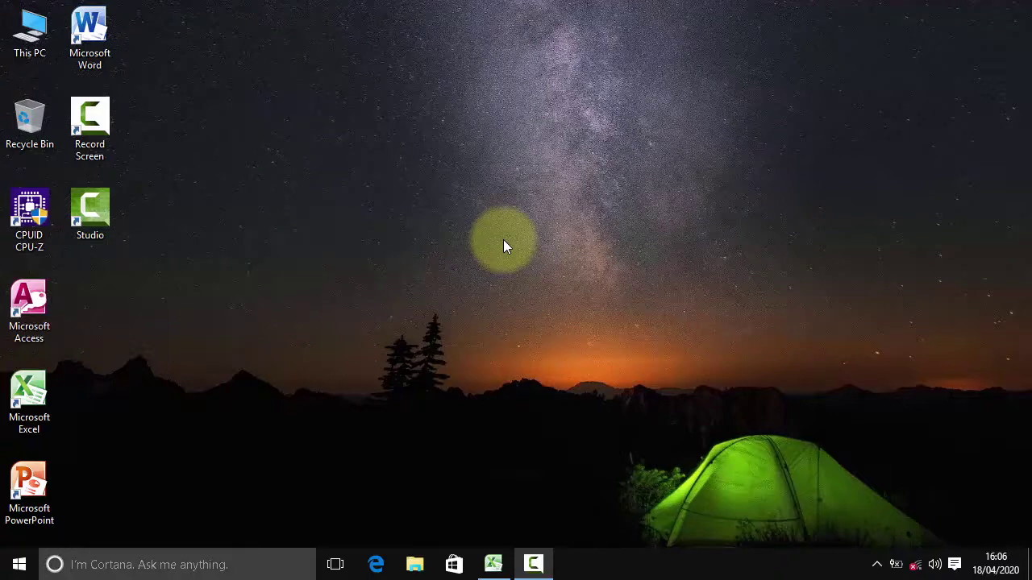
Switch to Excel, read the Accessibility help article "Keyboard shortcuts in Excel 2010", and return to the Help home page
key(alt+Tab)
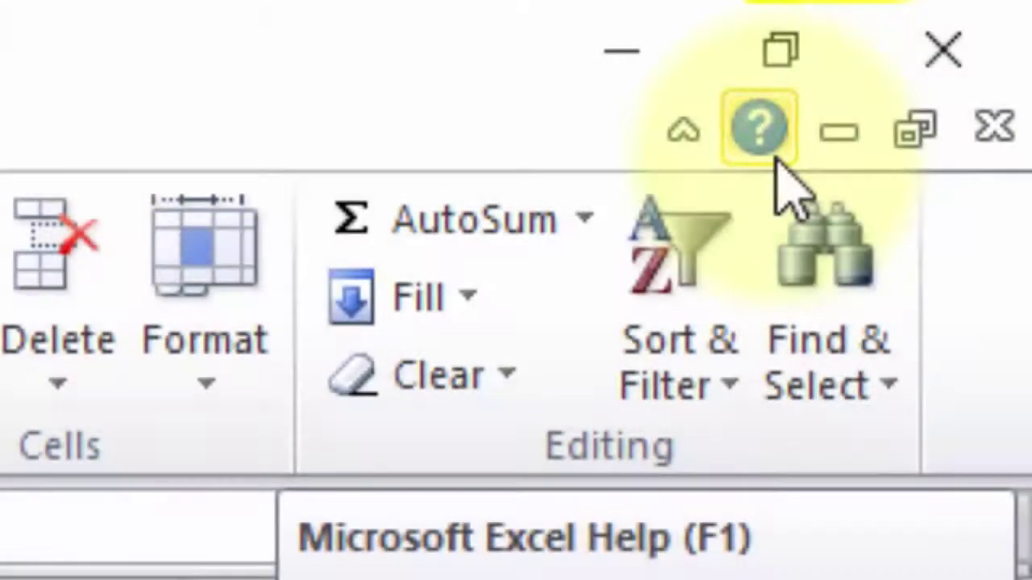
click(769, 132)
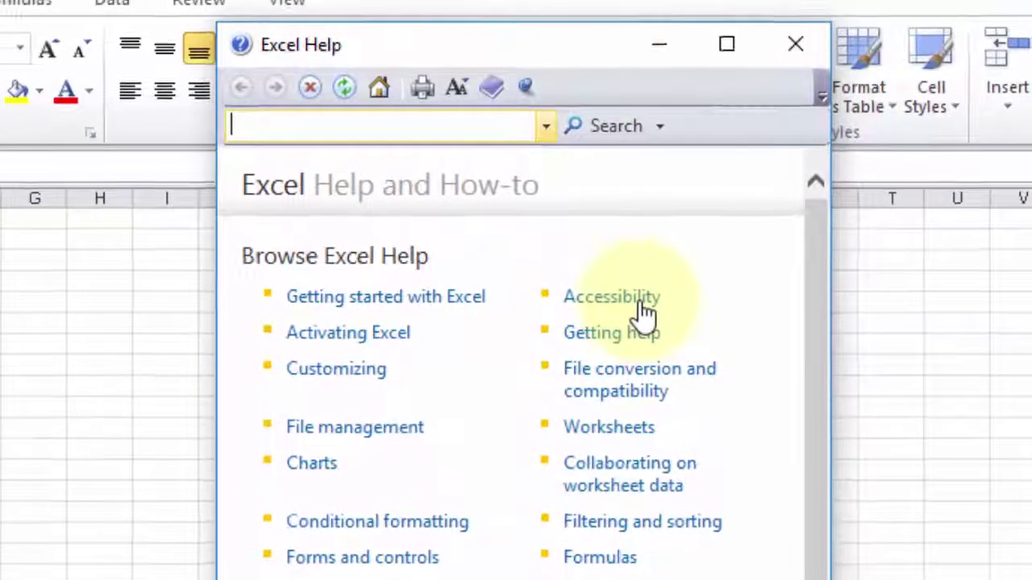
click(633, 291)
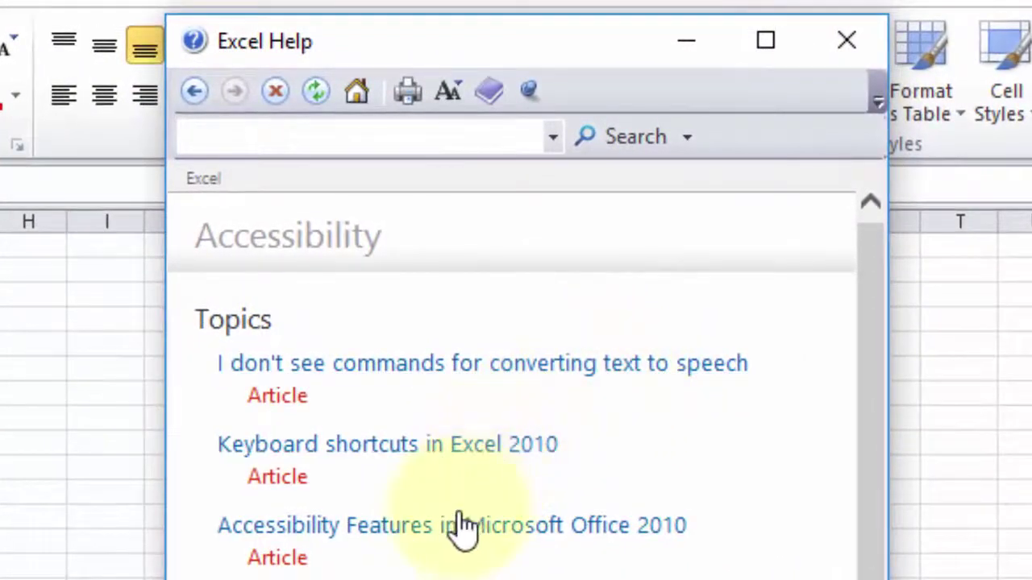
click(414, 448)
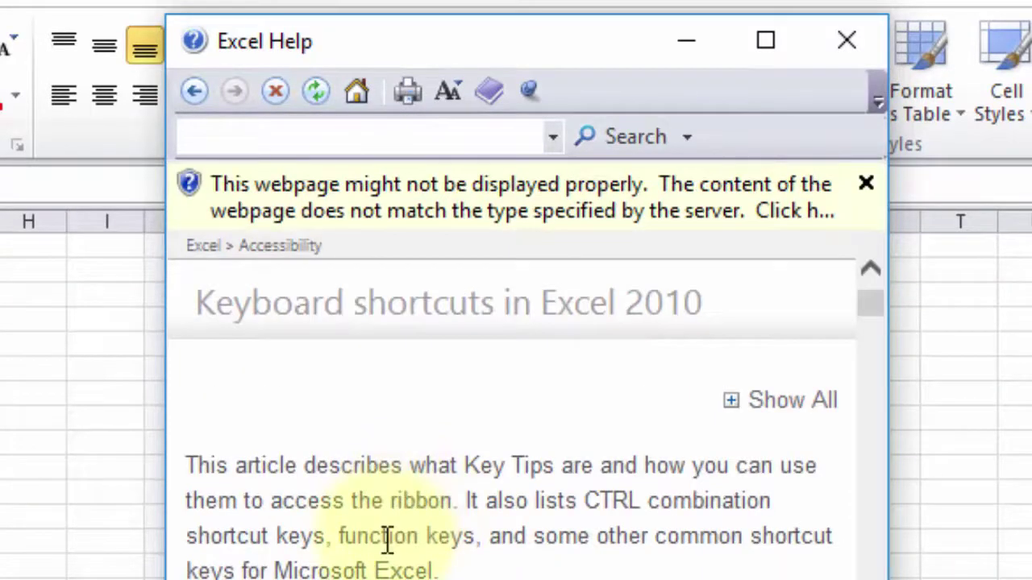
scroll(387, 539, down, 5)
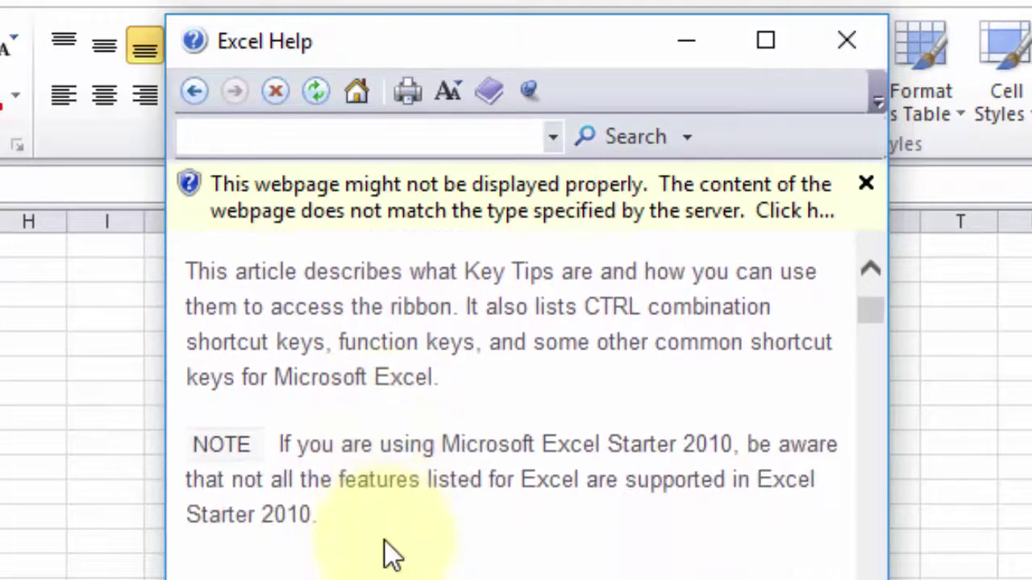
scroll(384, 541, down, 3)
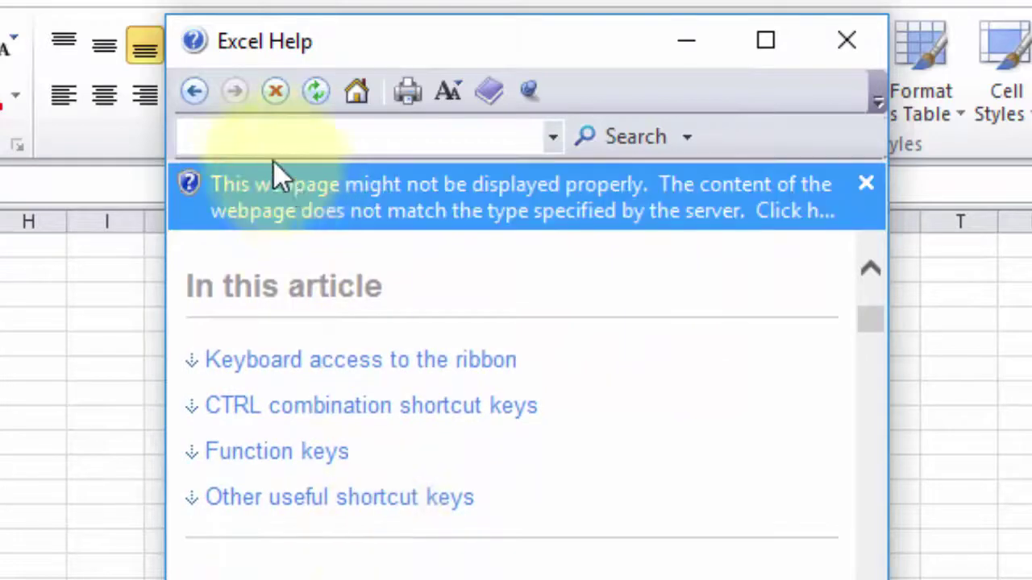
click(207, 87)
click(208, 88)
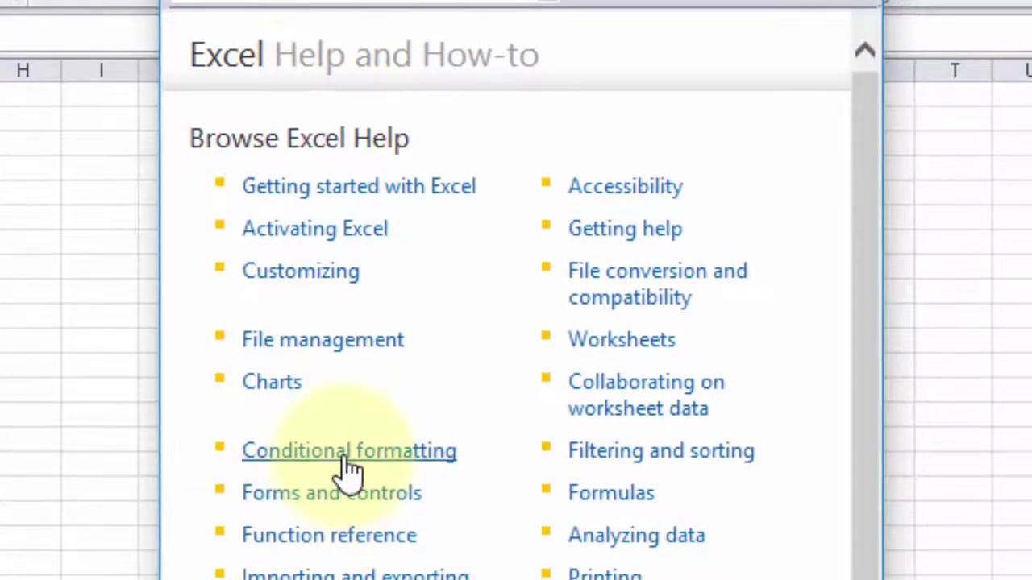
Read the "Compatibility functions (reference)" article under Function reference and return to the Help home page
click(364, 537)
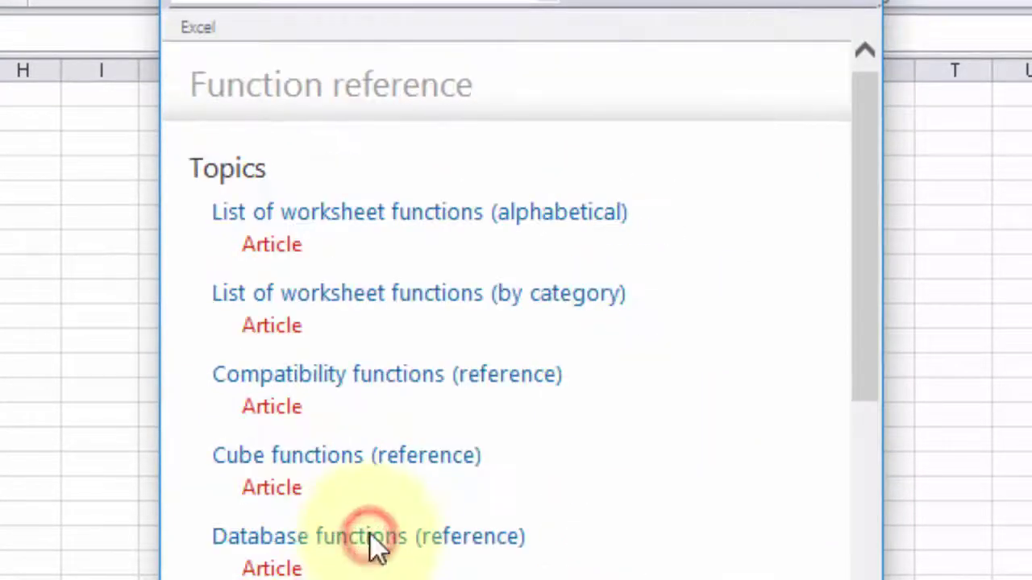
click(420, 381)
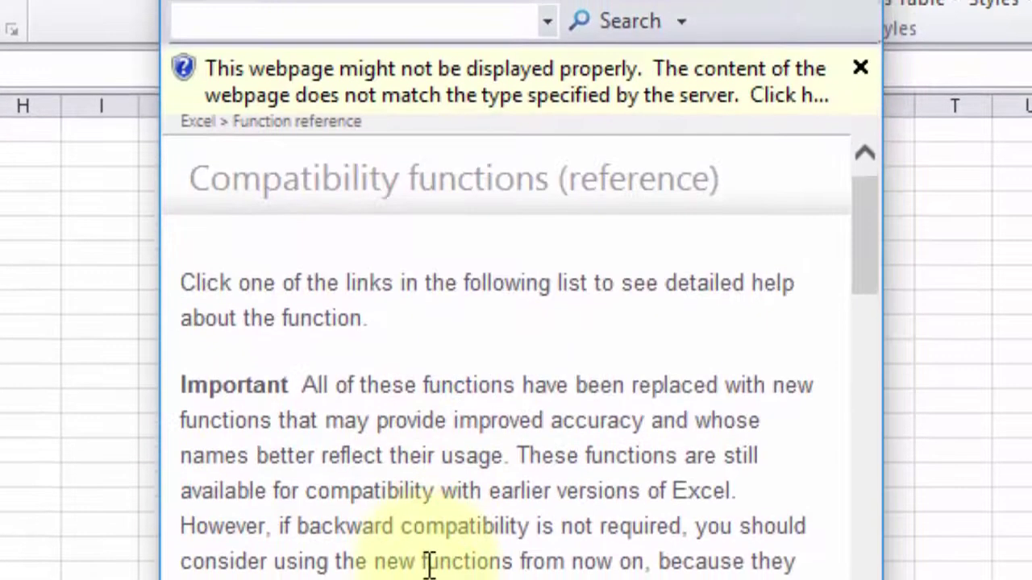
scroll(427, 556, down, 3)
scroll(427, 577, down, 1)
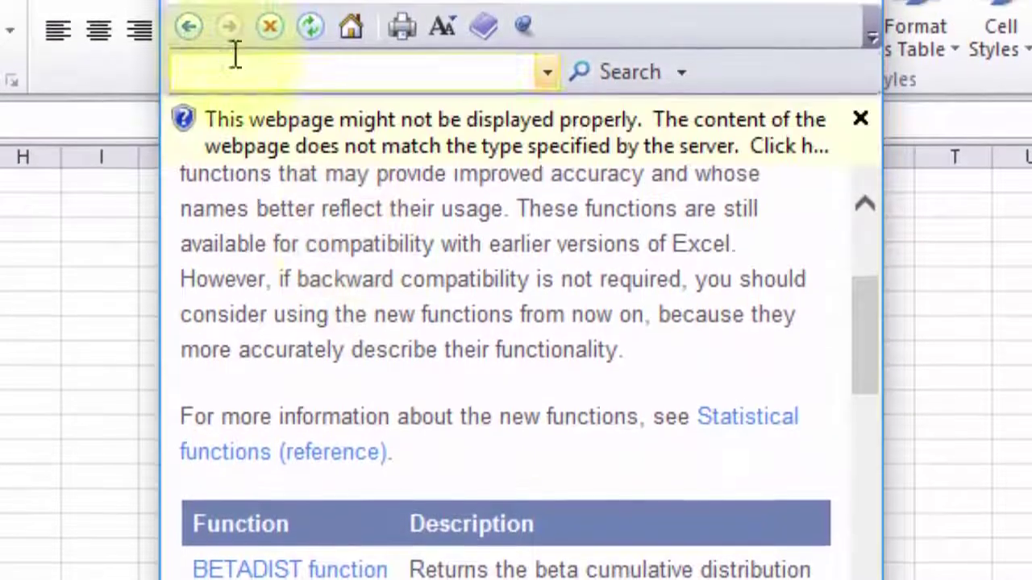
click(196, 43)
click(197, 43)
Search Excel Help for "formula"
click(244, 84)
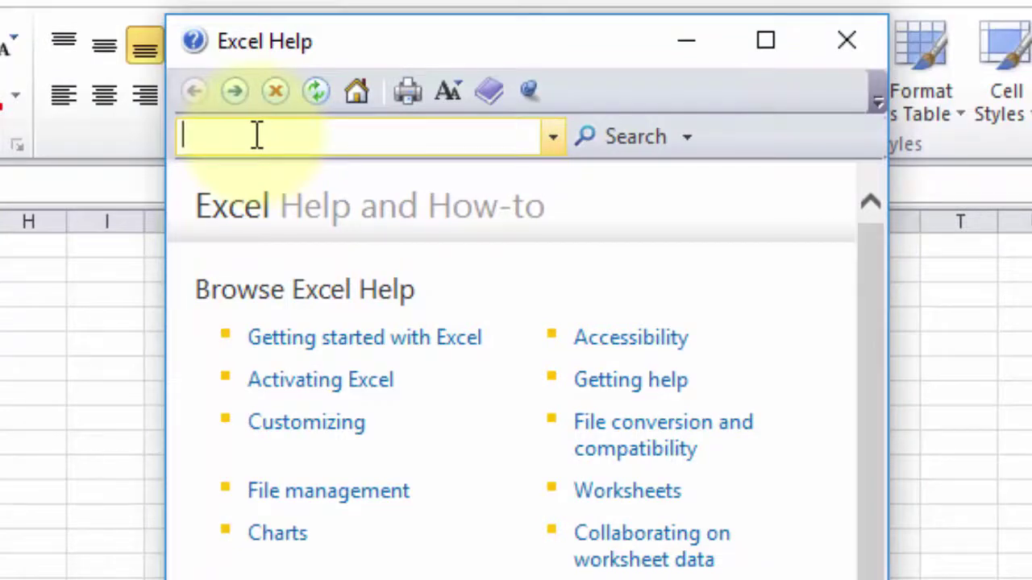
text(FORMULA)
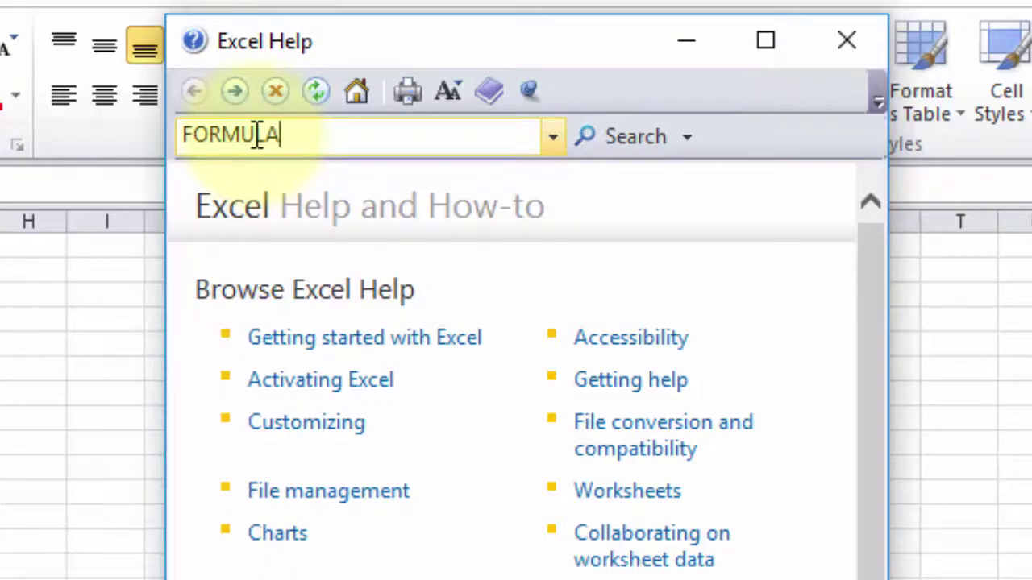
key(Return)
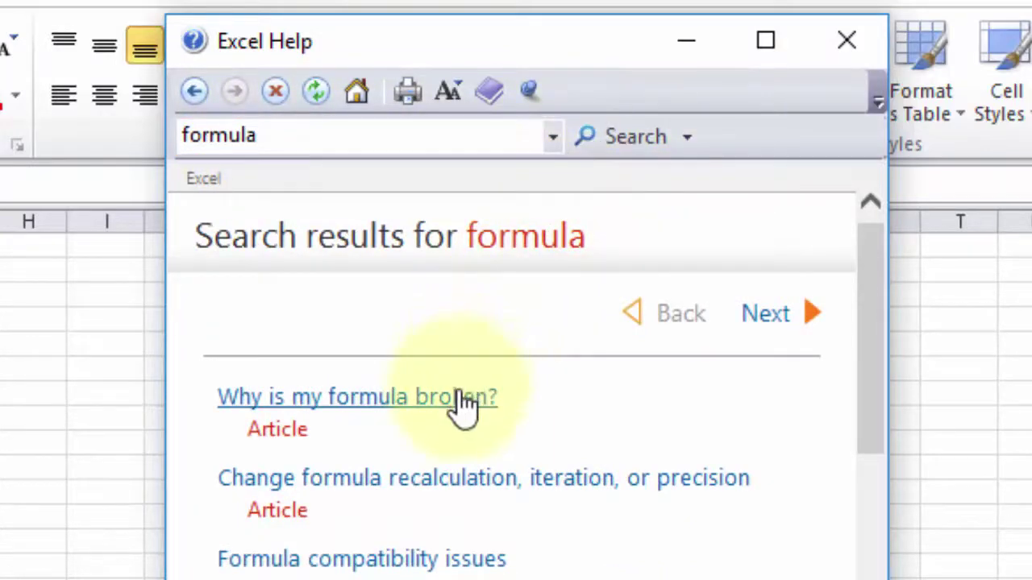
Open the result "Change formula recalculation, iteration, or precision", expand all its hidden definitions and collapse them again
scroll(478, 418, down, 3)
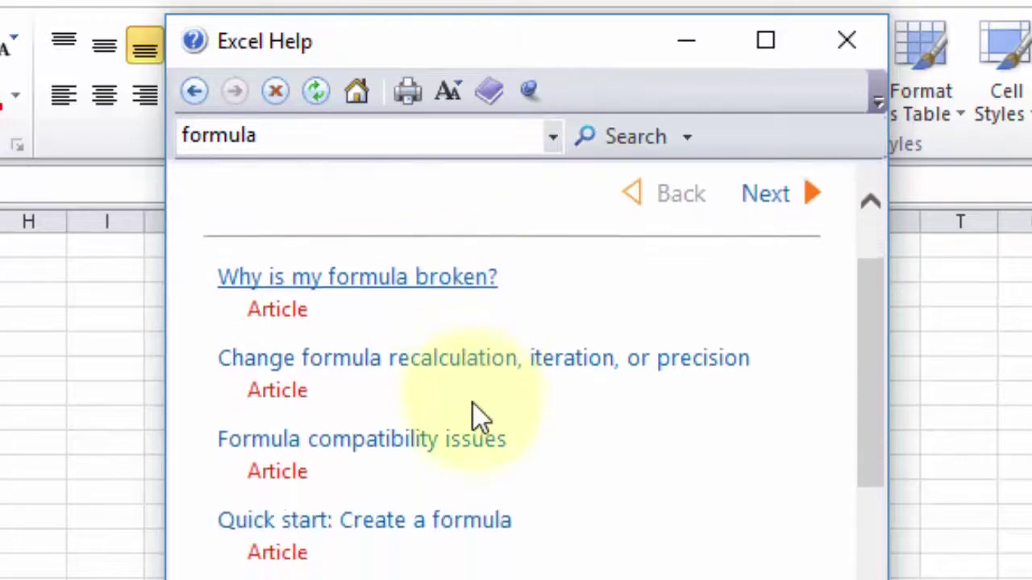
scroll(475, 406, down, 2)
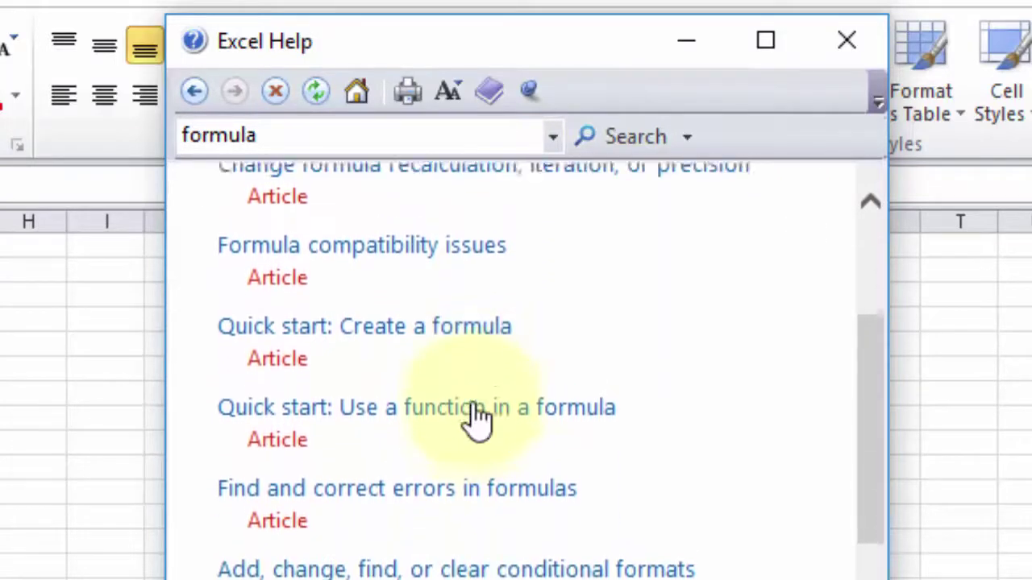
scroll(473, 405, up, 1)
scroll(473, 404, up, 1)
click(486, 267)
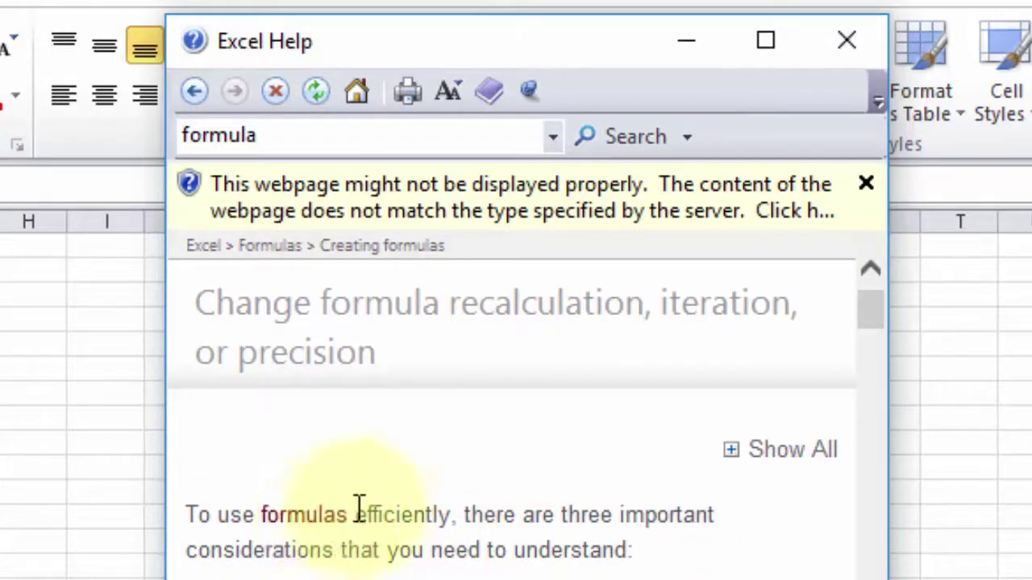
click(753, 452)
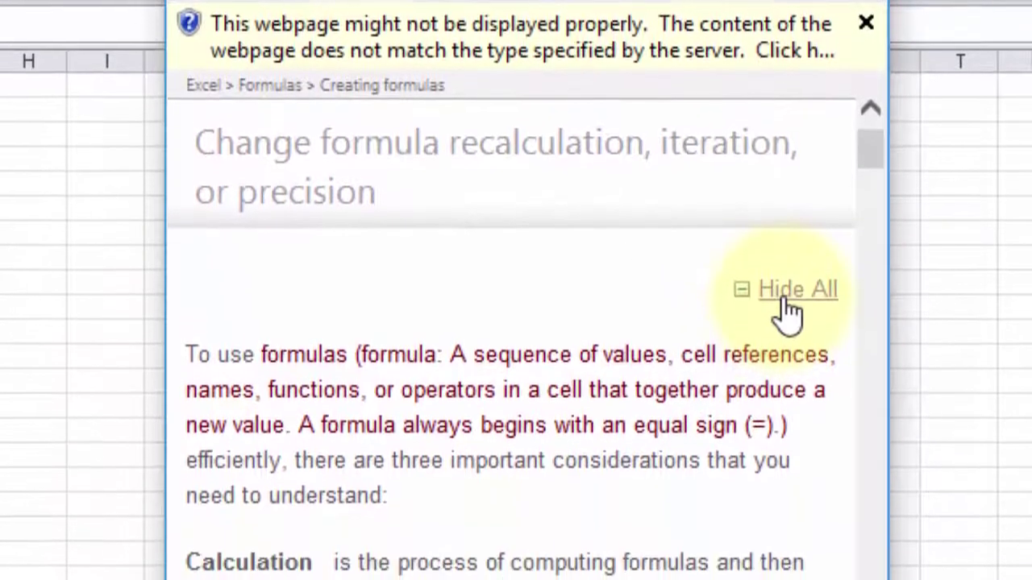
click(794, 326)
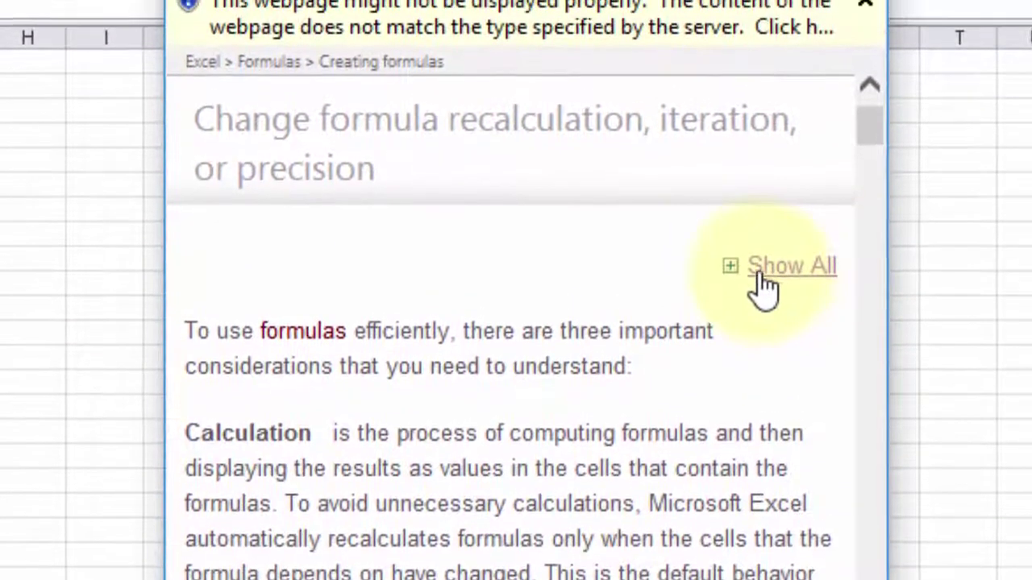
Read the article's Calculation and Iteration explanations and close the Help window
scroll(660, 274, down, 3)
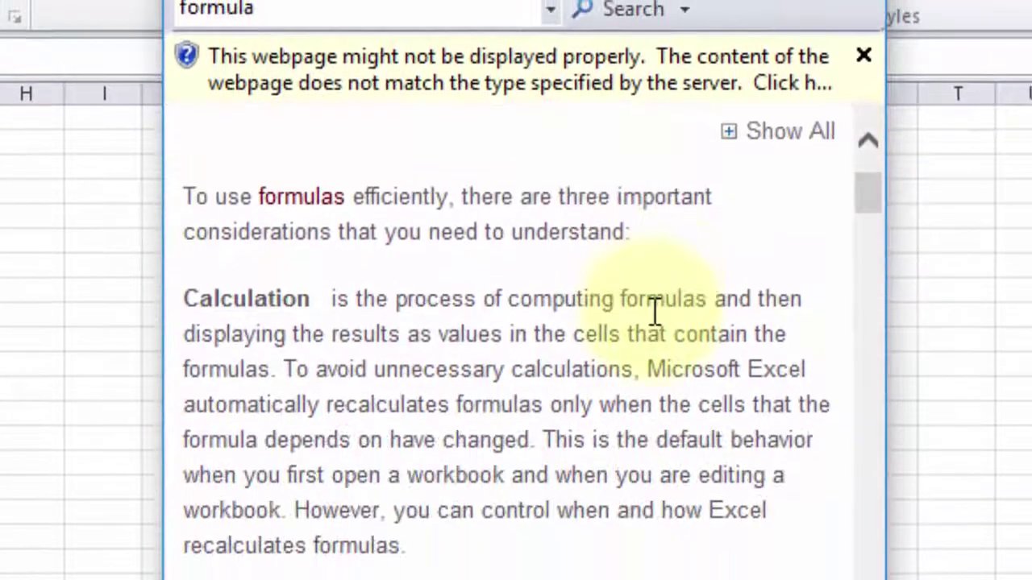
scroll(655, 327, down, 3)
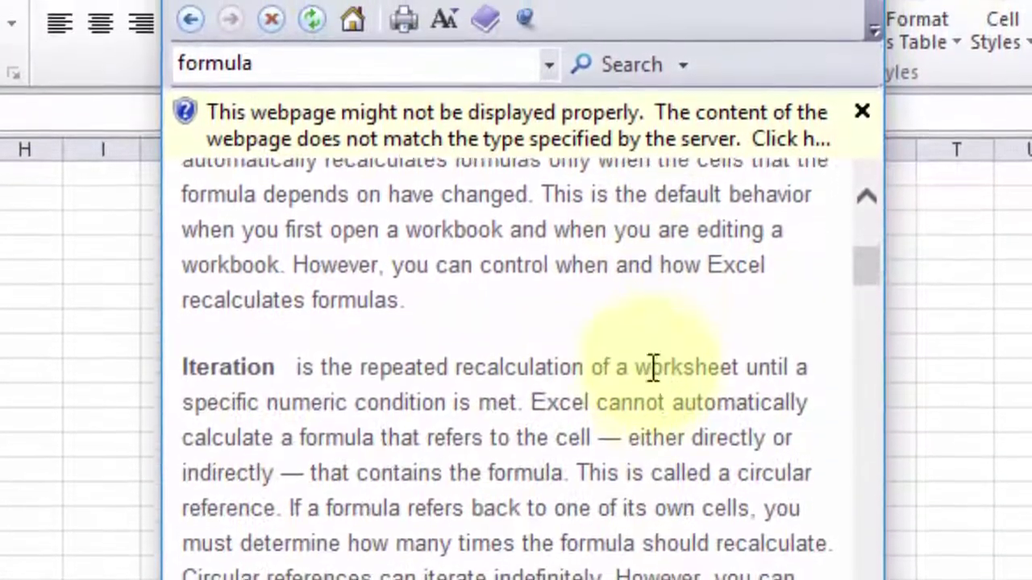
scroll(654, 326, down, 2)
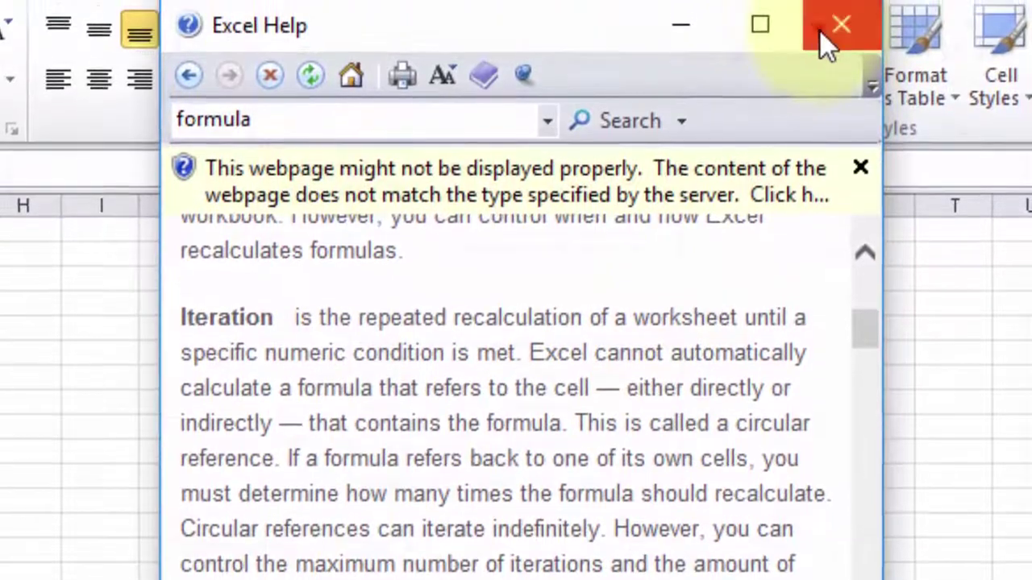
click(820, 42)
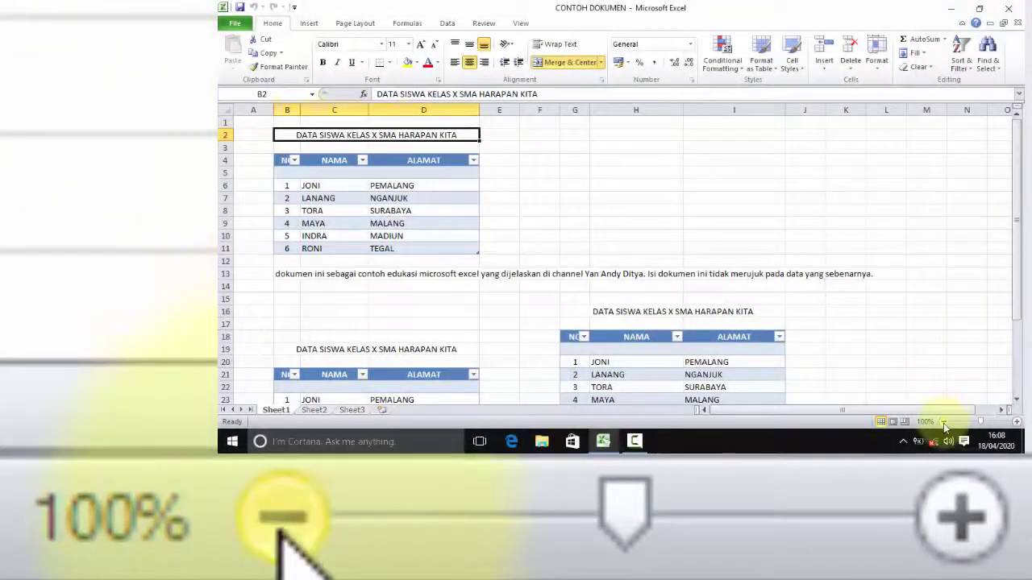
Zoom the worksheet out to 50%
click(944, 422)
click(945, 422)
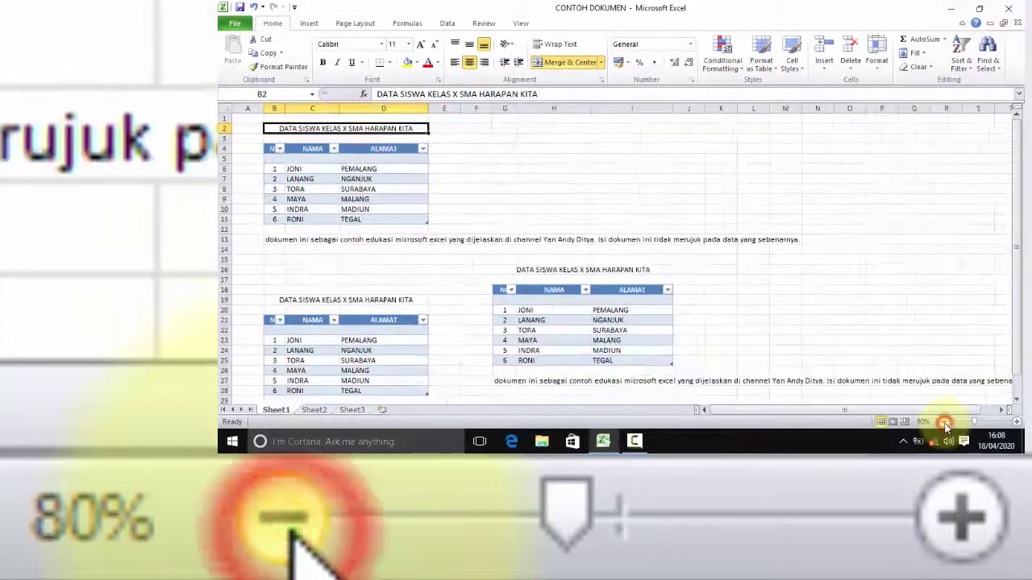
click(945, 423)
click(945, 423)
click(945, 423)
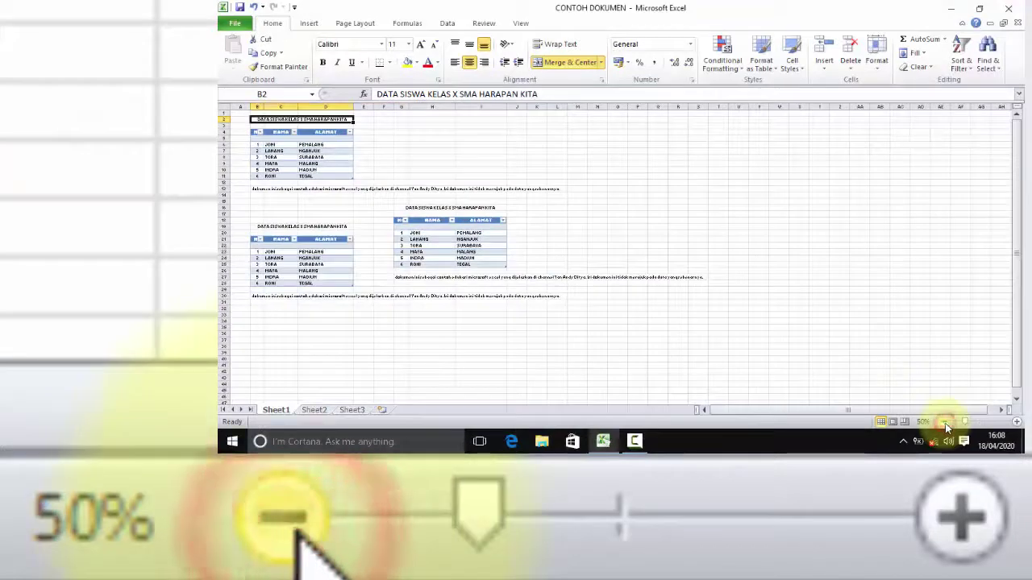
Zoom the worksheet in to 120% and back out to 77%
click(1016, 422)
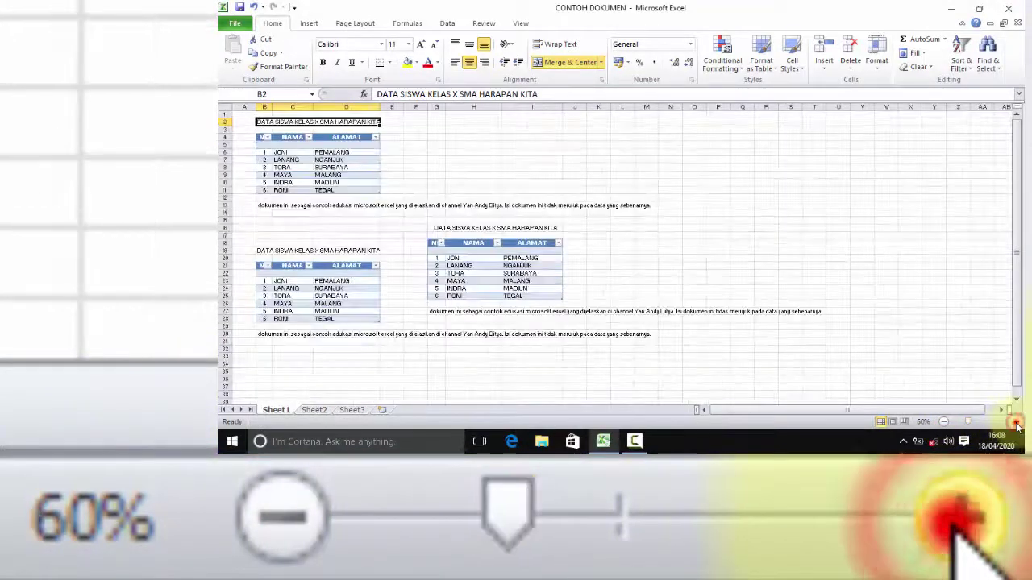
click(1017, 422)
click(1017, 422)
click(1017, 422)
click(1016, 423)
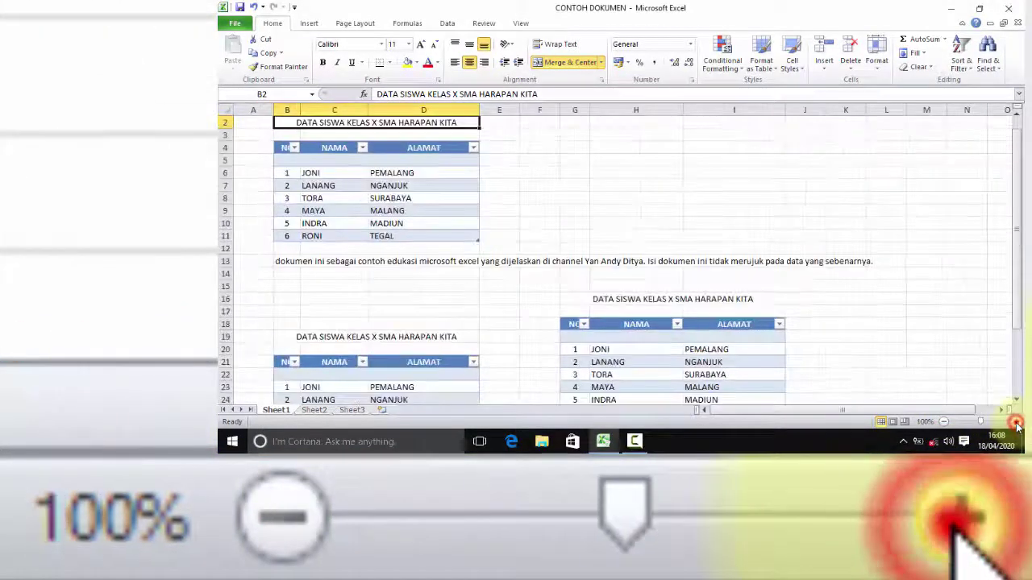
click(1016, 423)
click(1016, 423)
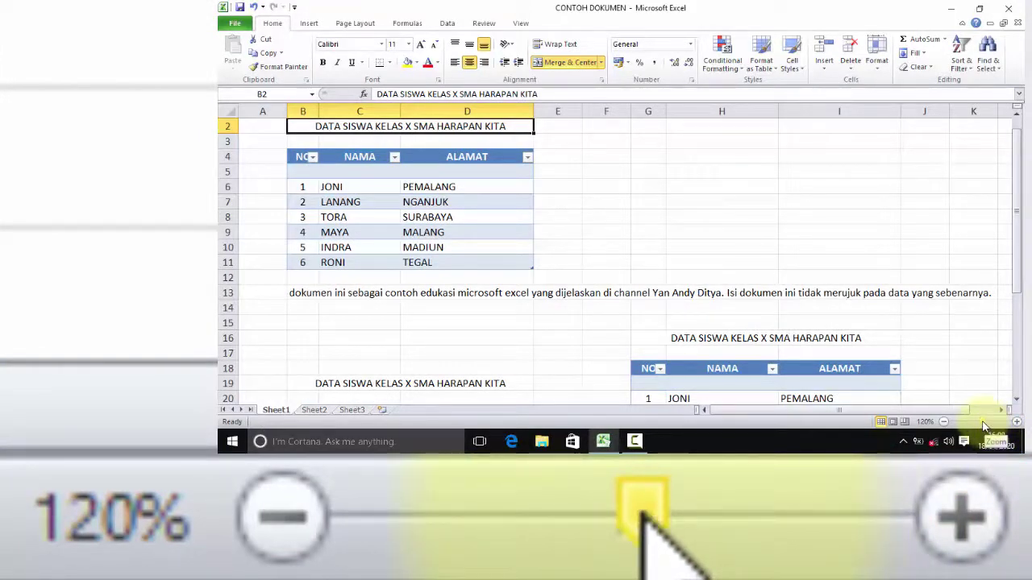
mouse_move(984, 425)
mouse_down()
mouse_move(1005, 426)
mouse_move(941, 428)
mouse_move(974, 426)
mouse_up()
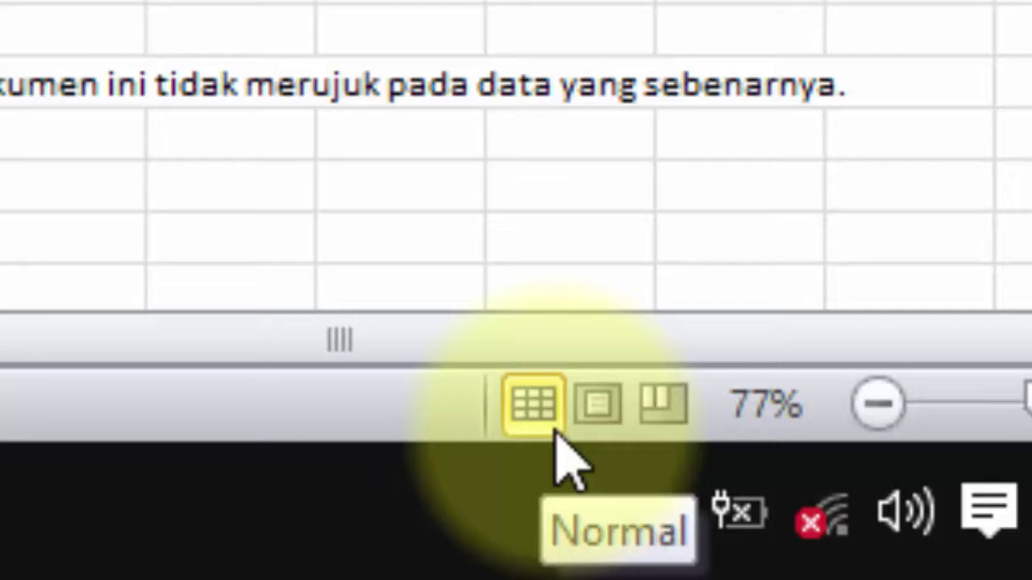
Apply Normal view to the worksheet, change it to Page Layout view, and zoom out to 60%
click(544, 407)
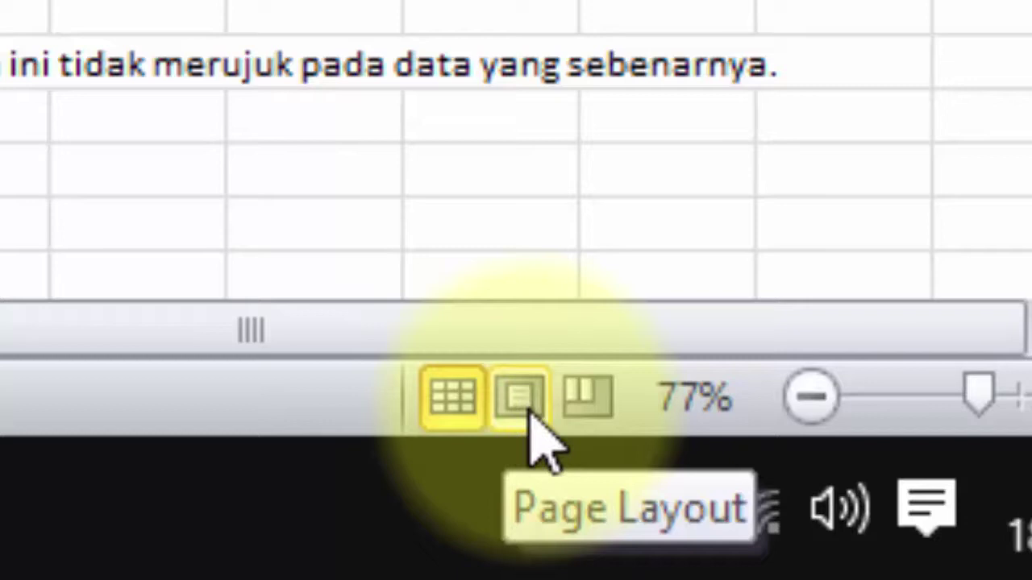
click(532, 416)
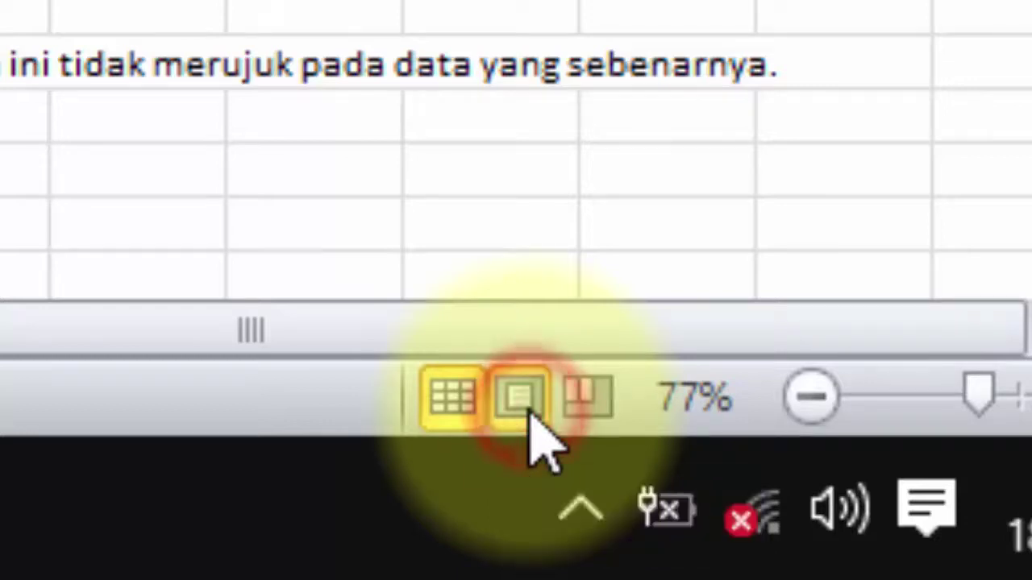
click(810, 395)
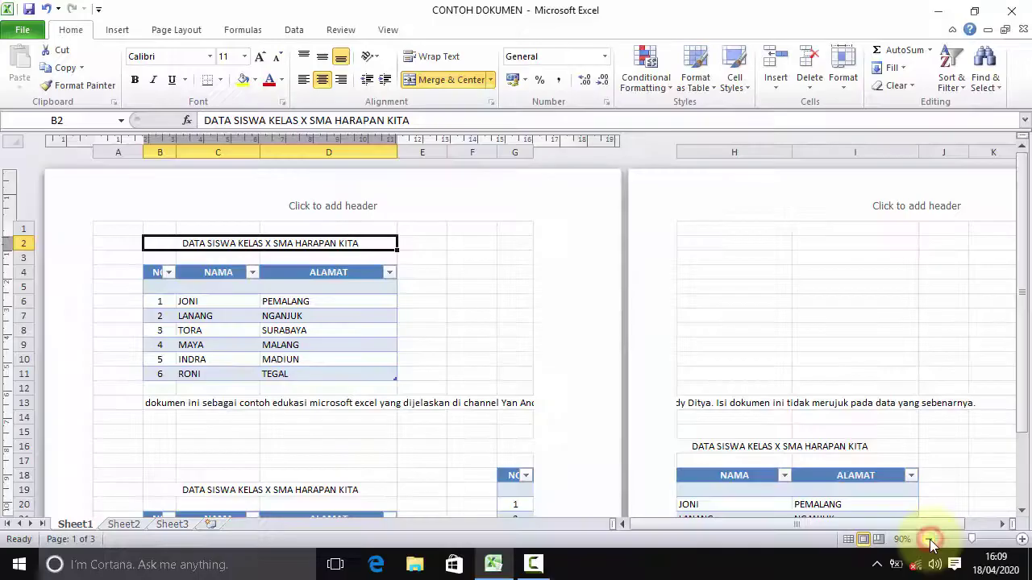
click(810, 395)
click(810, 394)
click(810, 395)
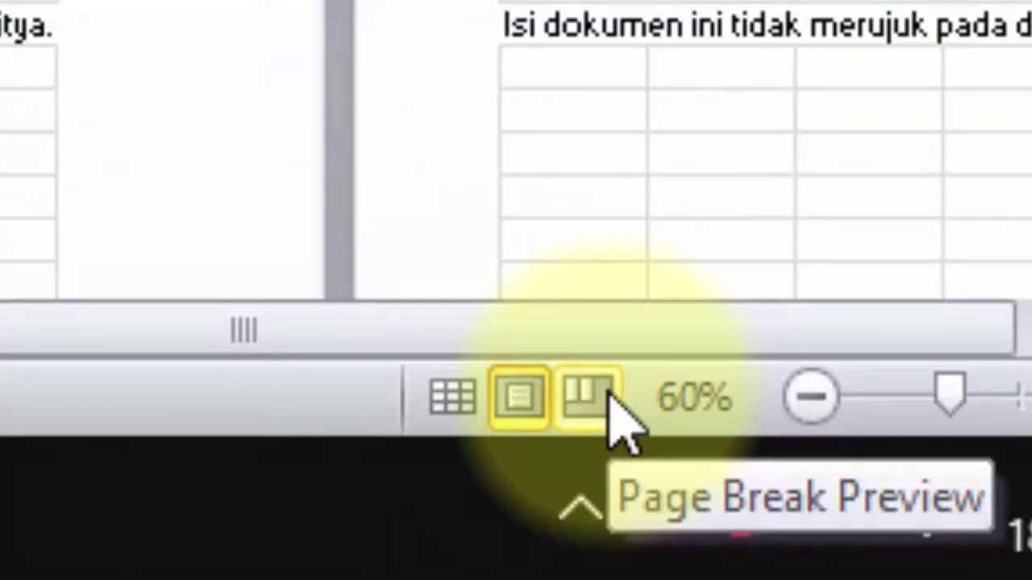
Show the worksheet in Page Break Preview, dismiss the welcome dialog, and select cell F21
click(606, 396)
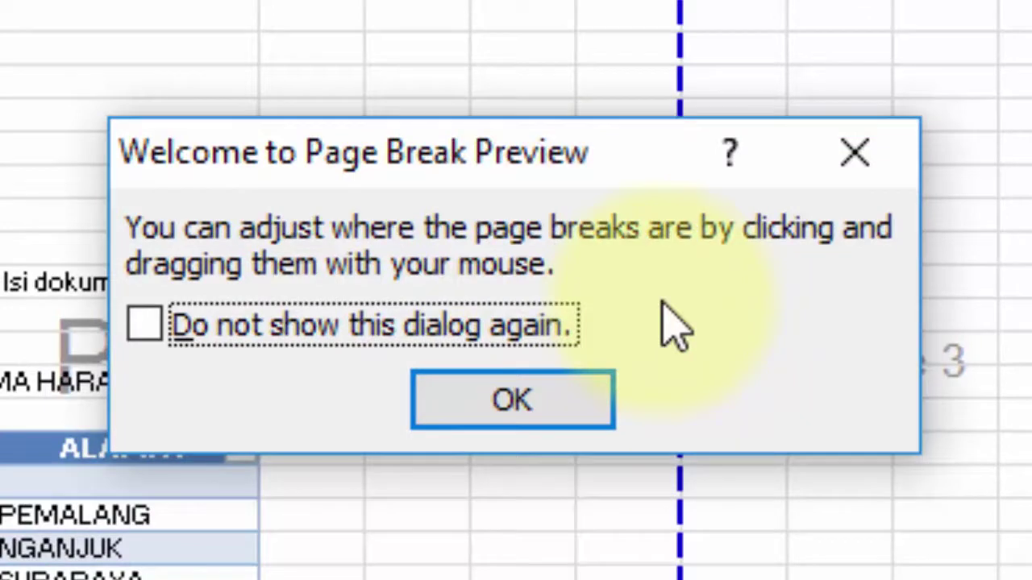
click(602, 395)
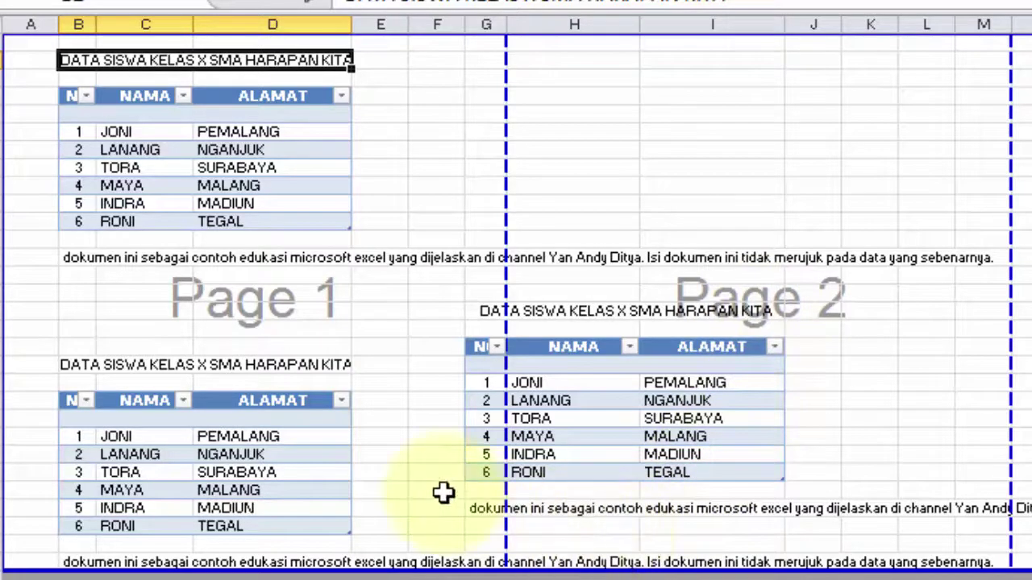
click(419, 396)
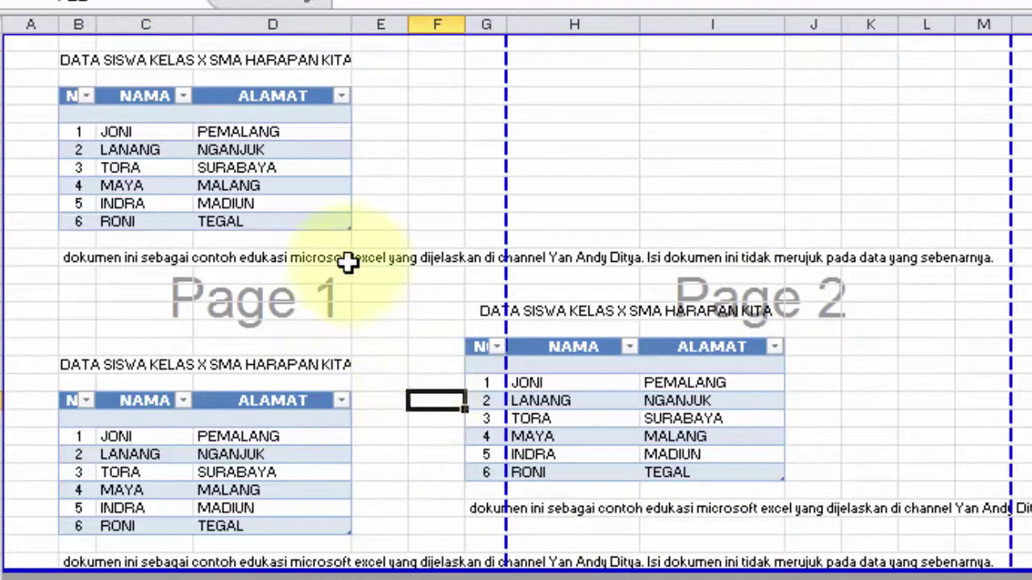
Examine the page areas in Page Break Preview by selecting the first student table block and blank cells on and beyond both pages
click(76, 64)
drag(110, 119, 350, 337)
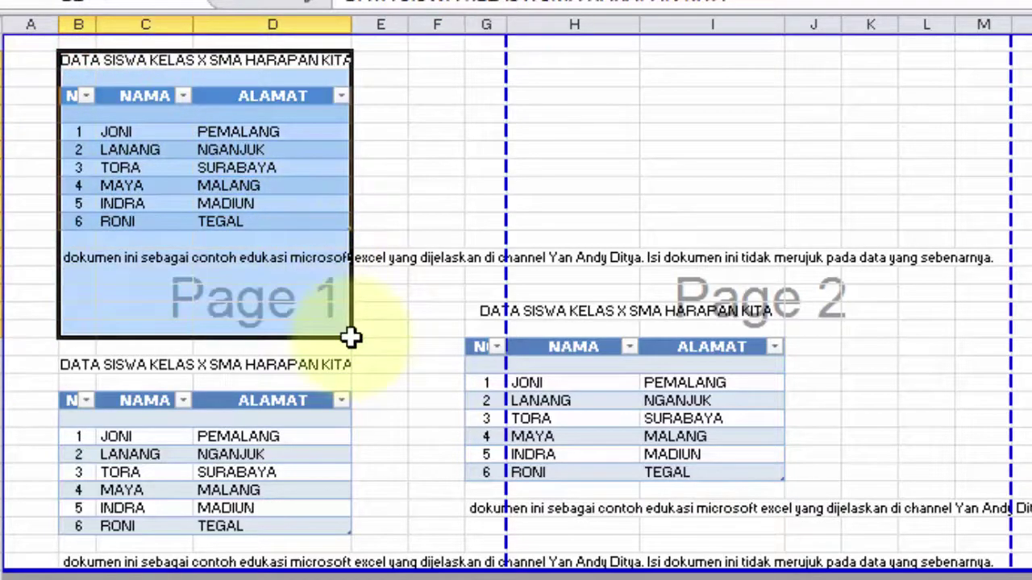
click(396, 293)
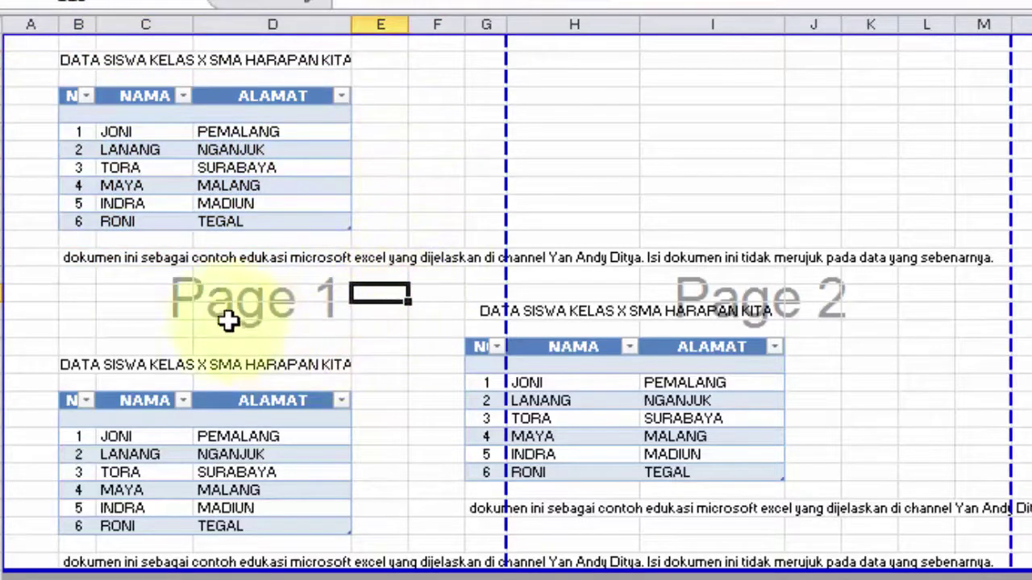
click(436, 305)
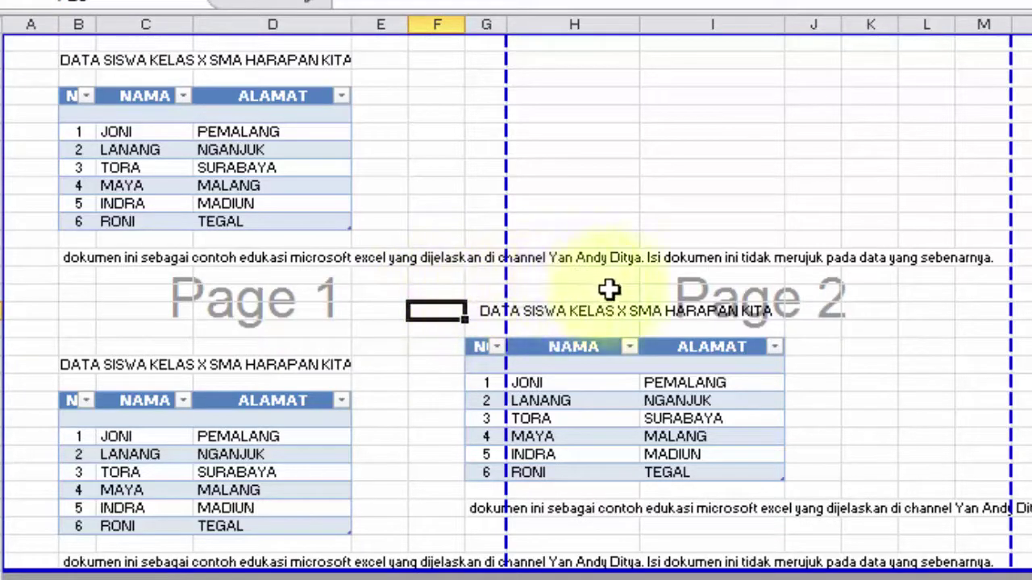
click(435, 345)
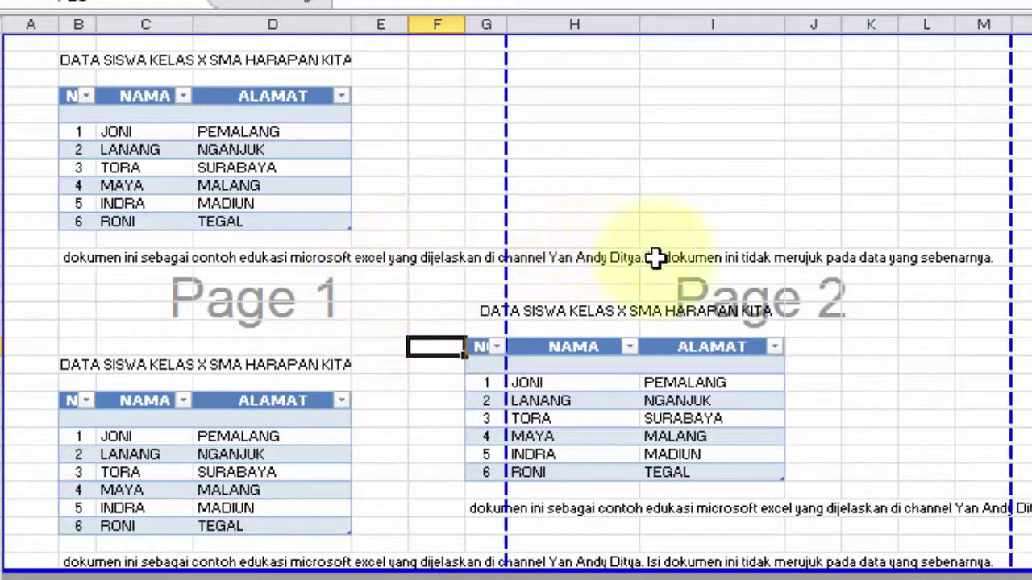
drag(538, 203, 588, 299)
click(685, 245)
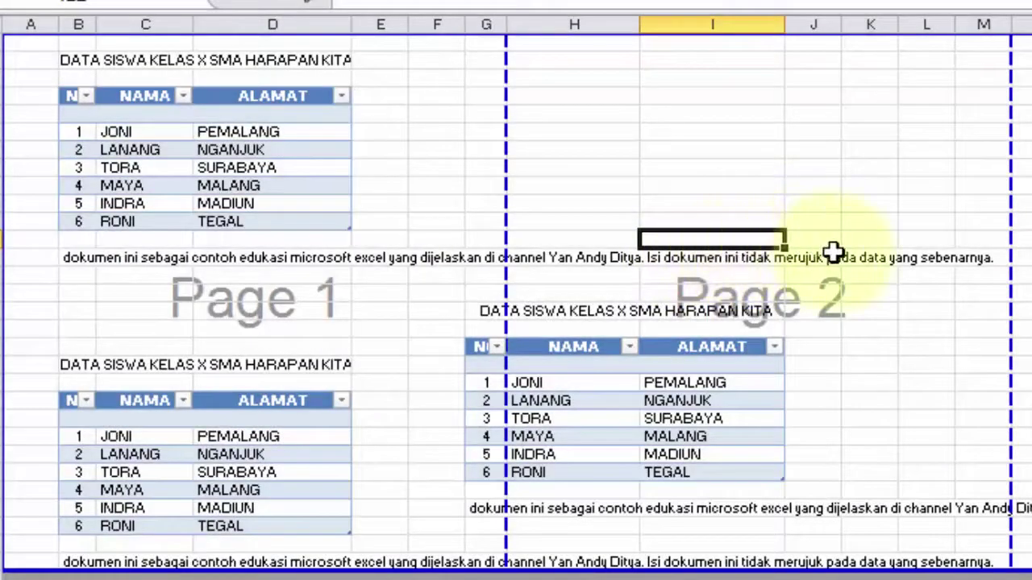
drag(1027, 490, 1029, 525)
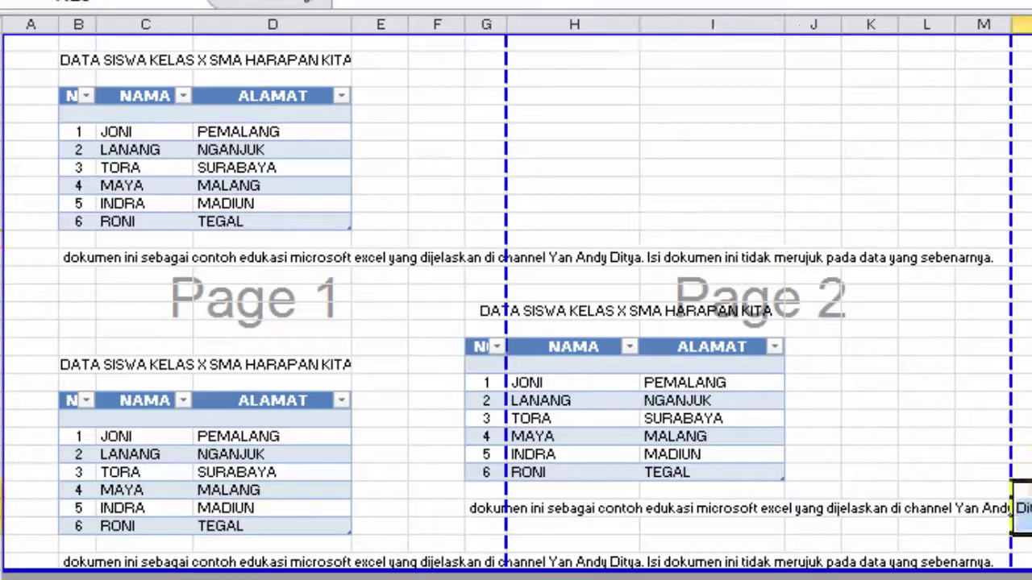
click(1031, 436)
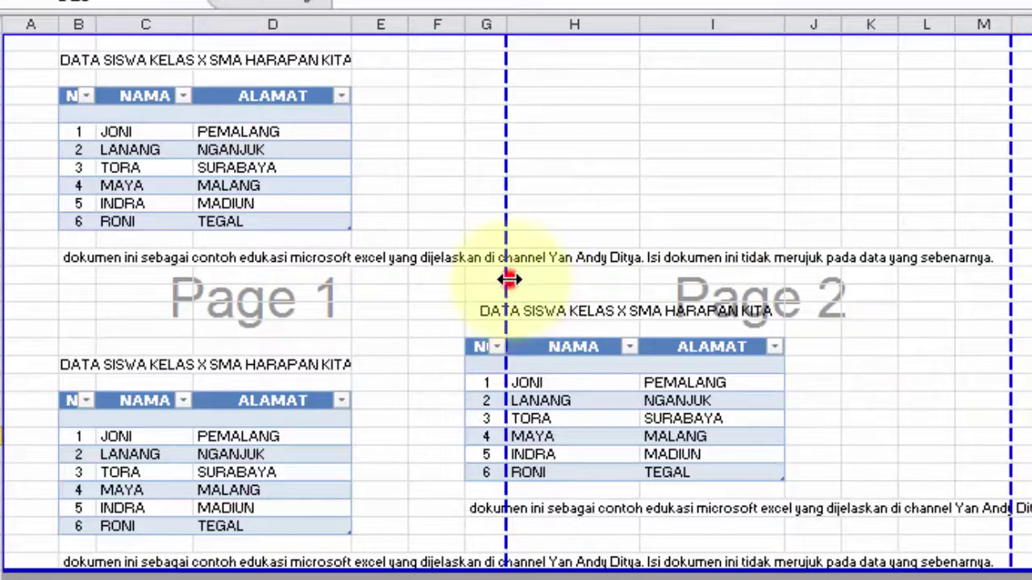
Move the vertical page break between Page 1 and Page 2 to the boundary of columns E and F
drag(508, 279, 407, 283)
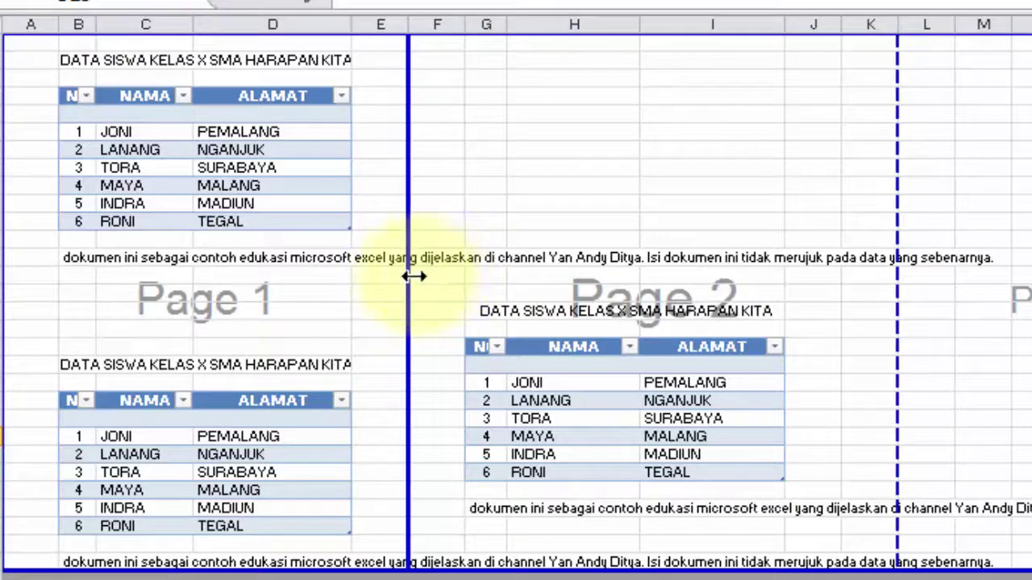
mouse_move(409, 274)
mouse_down()
mouse_move(459, 272)
mouse_move(352, 281)
mouse_move(405, 284)
mouse_up()
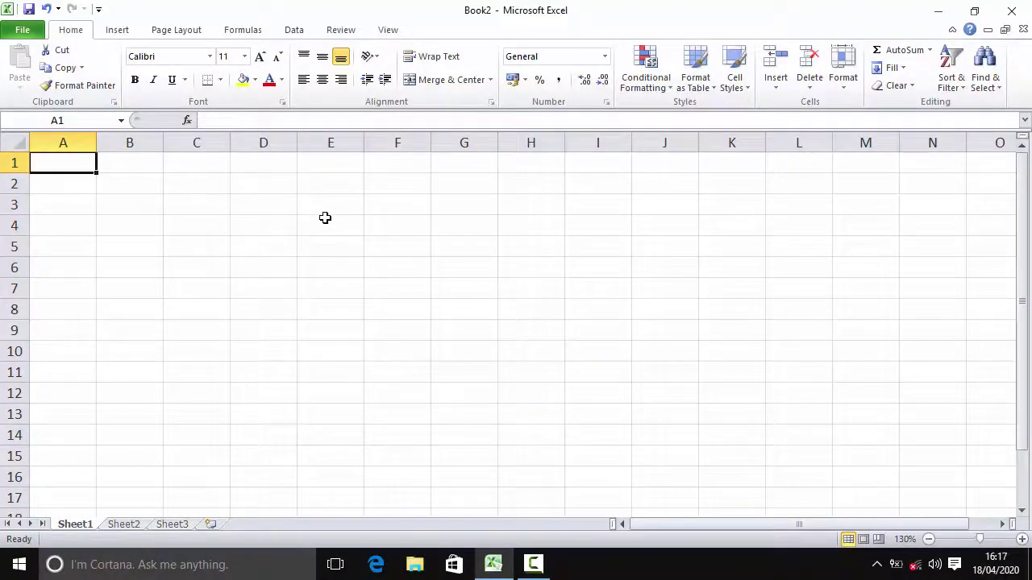
Enter the text "YANG BERTANDA TANGAN" in cell E4 of Sheet1 in the blank workbook Book2
click(327, 222)
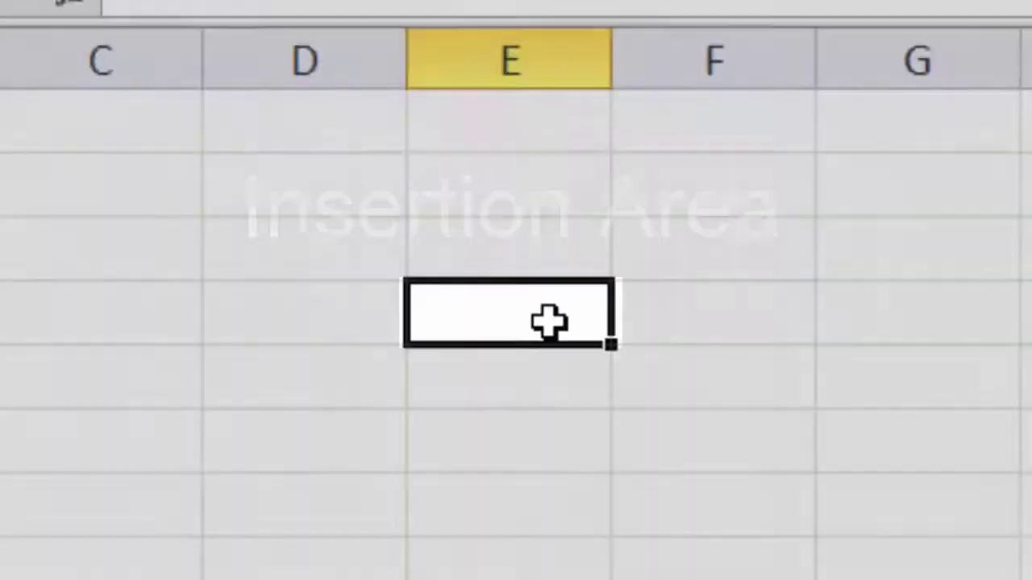
text(YANG BERTANDAT T)
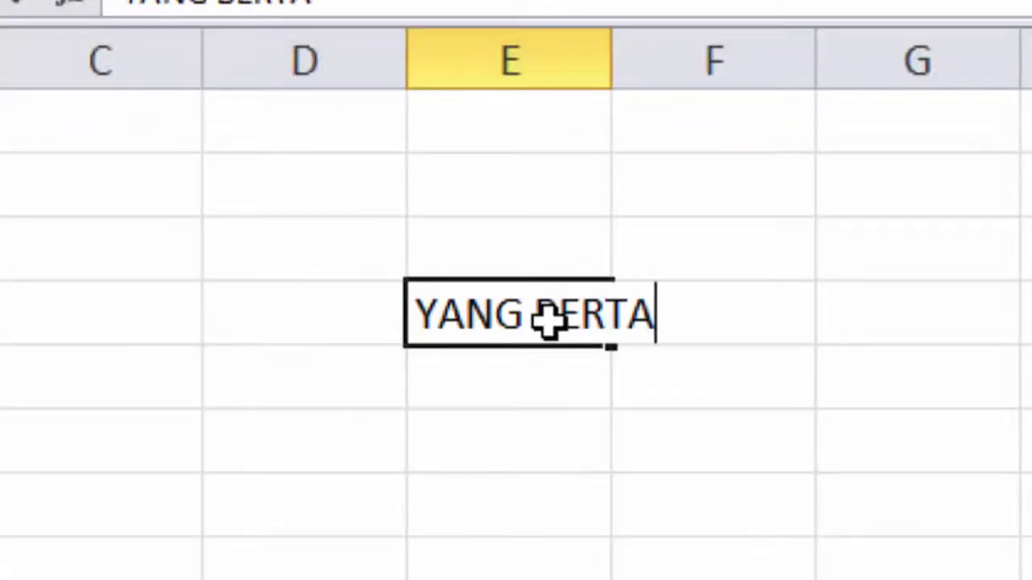
key(BackSpace)
key(BackSpace)
key(BackSpace)
text(TANGAN D)
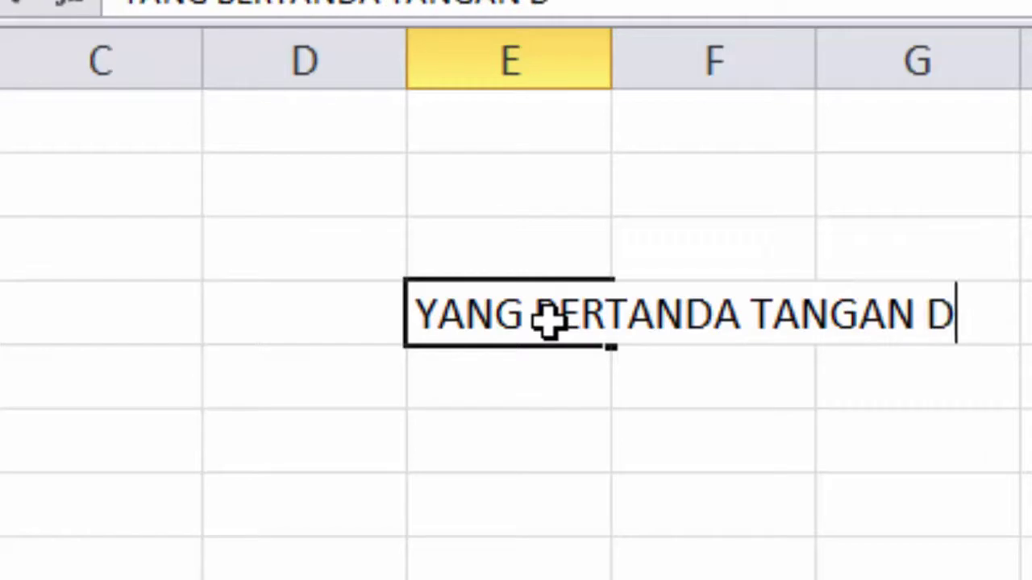
key(BackSpace)
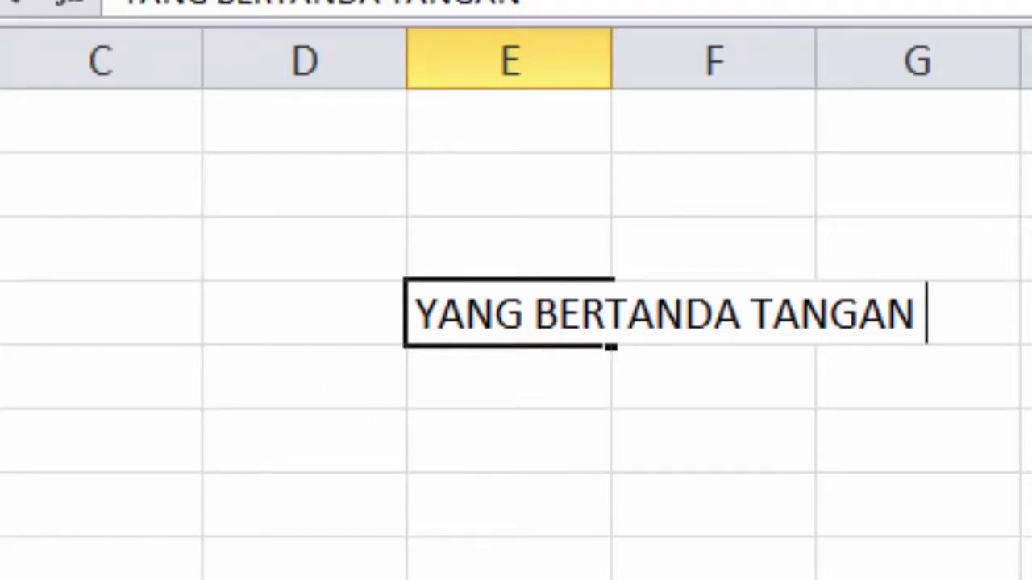
Commit the E4 entry by selecting all of row 2, and clear the row selection by selecting blank cells
click(1, 184)
click(2, 185)
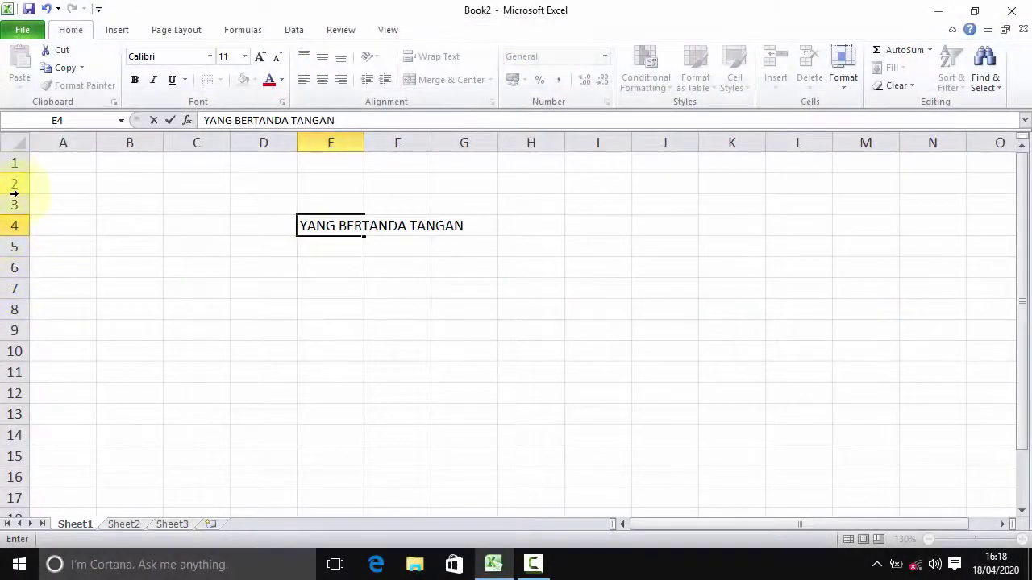
click(14, 183)
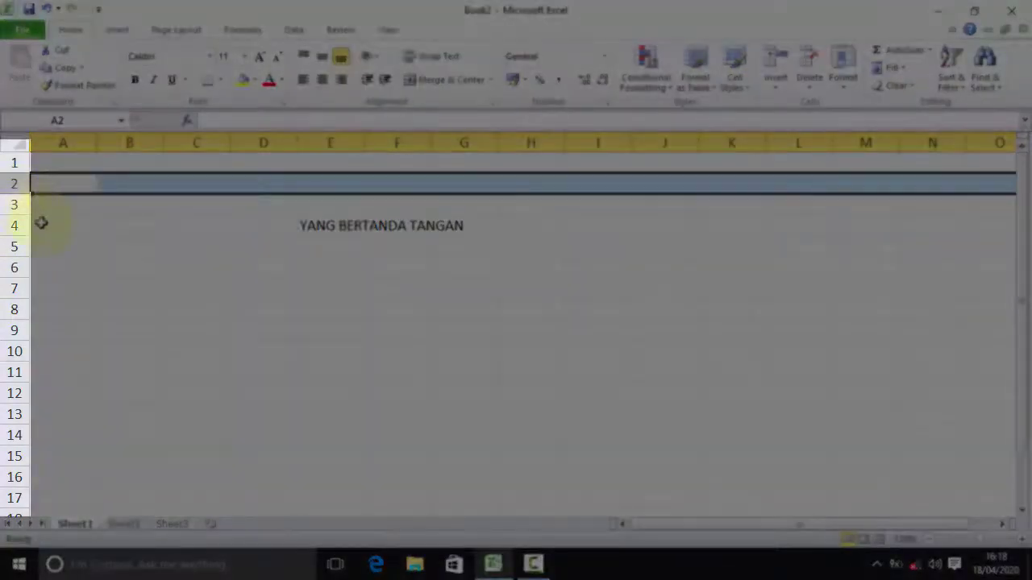
click(41, 224)
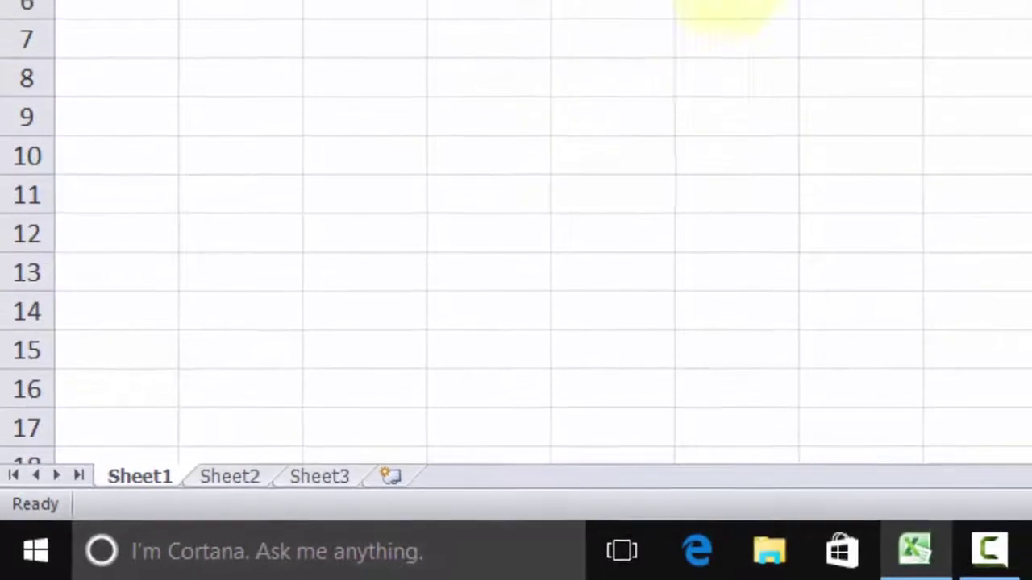
click(641, 26)
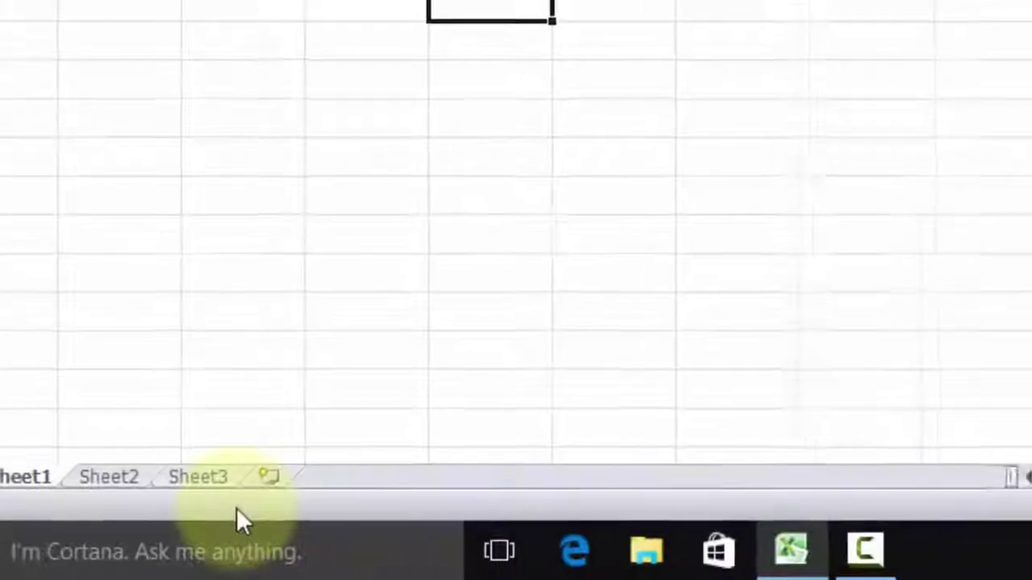
Add the Caps Lock, Num Lock, Overtype Mode and Macro Recording indicators to the status bar
right_click(238, 508)
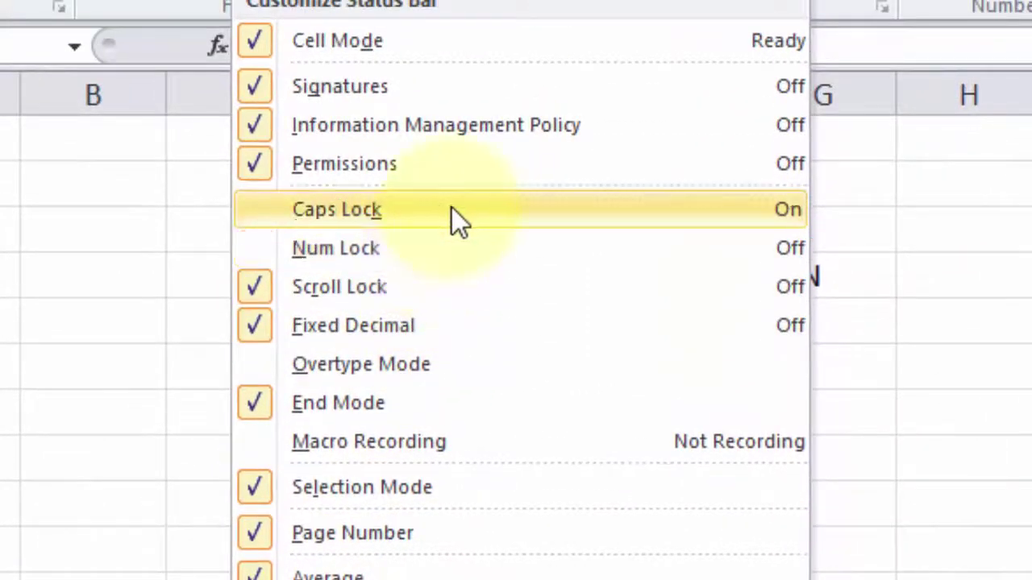
click(451, 211)
click(427, 237)
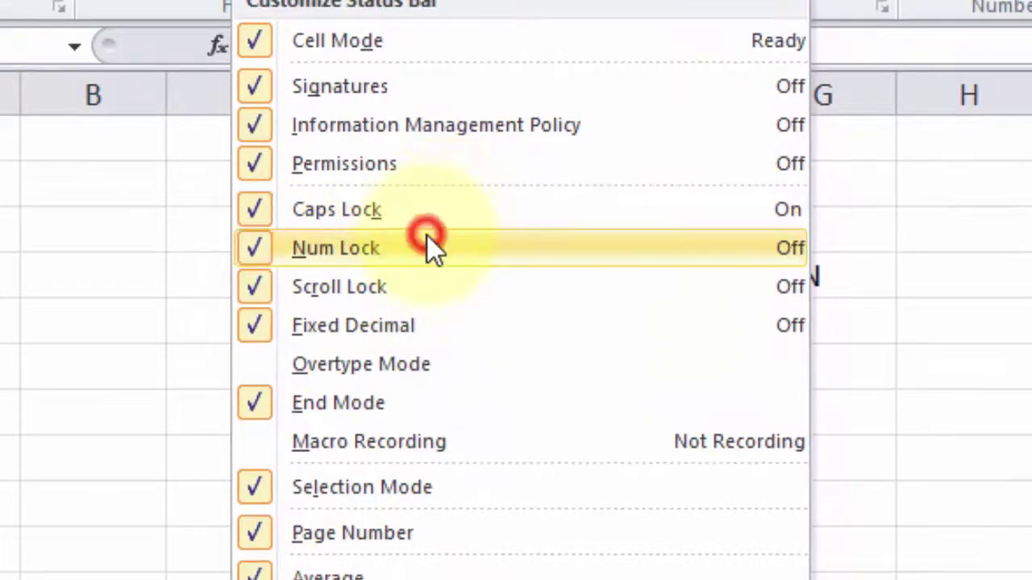
click(364, 348)
click(335, 436)
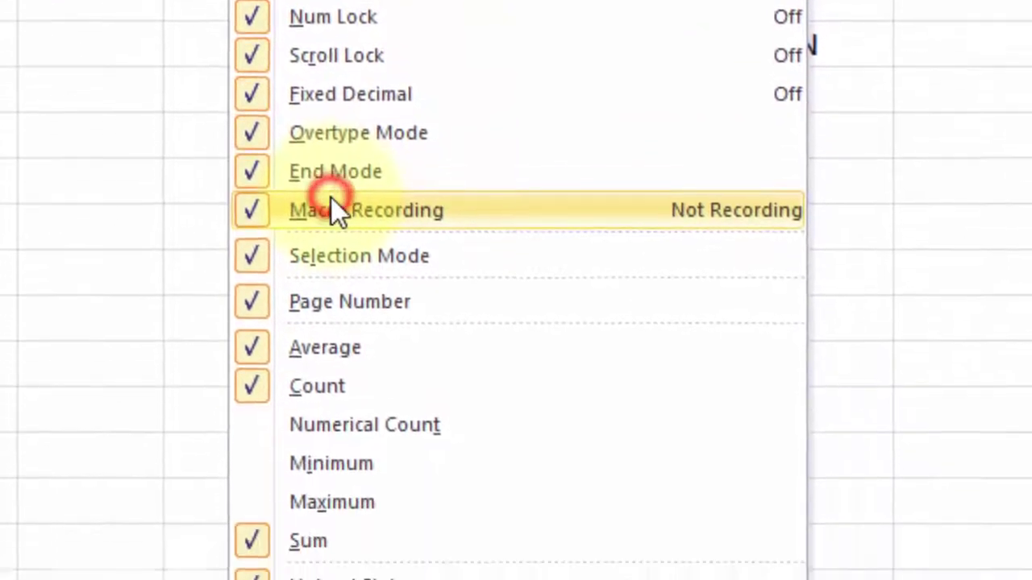
Add Numerical Count, Minimum and Maximum to the status bar and close its customization options
click(342, 432)
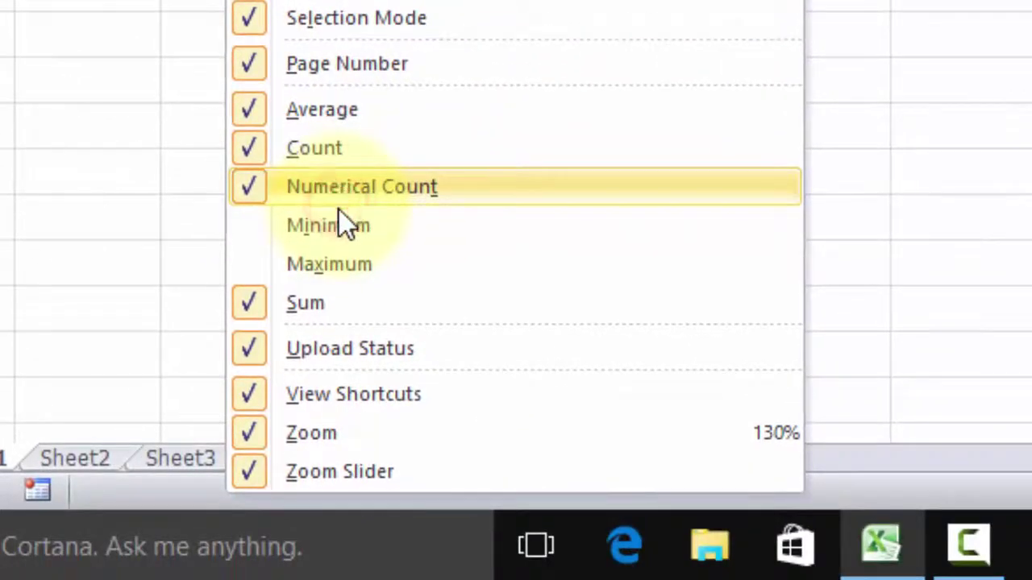
click(332, 234)
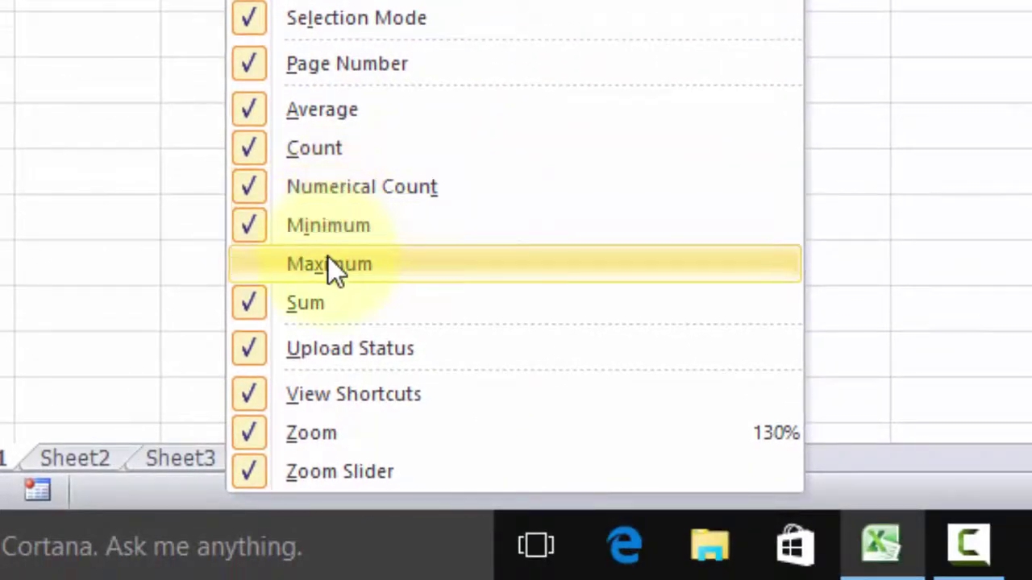
click(328, 259)
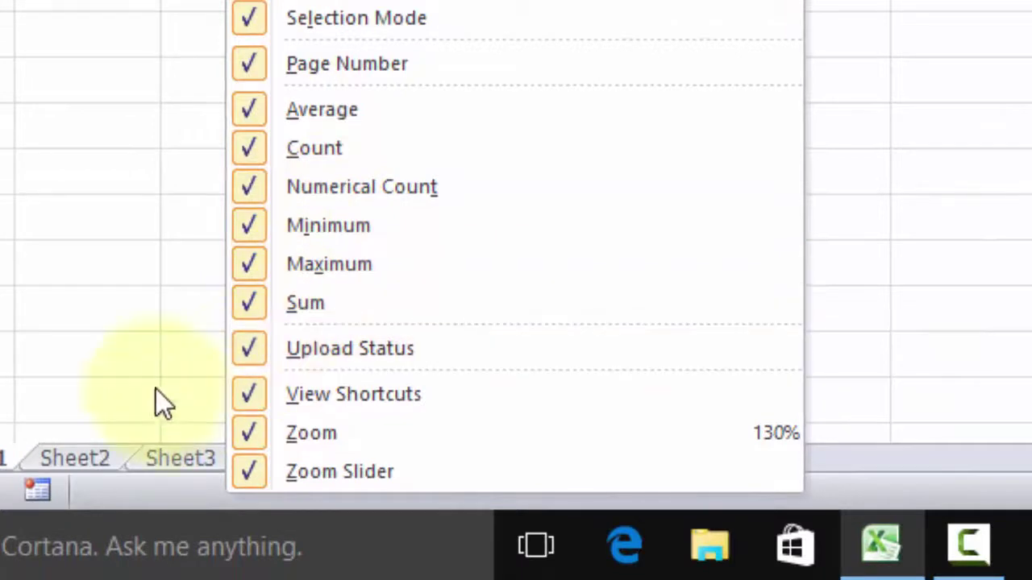
click(136, 483)
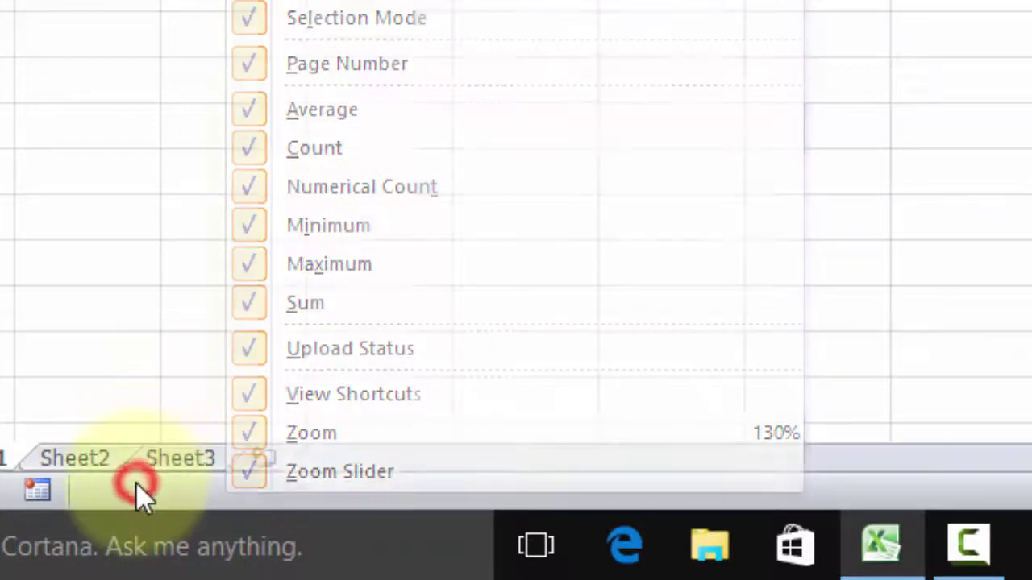